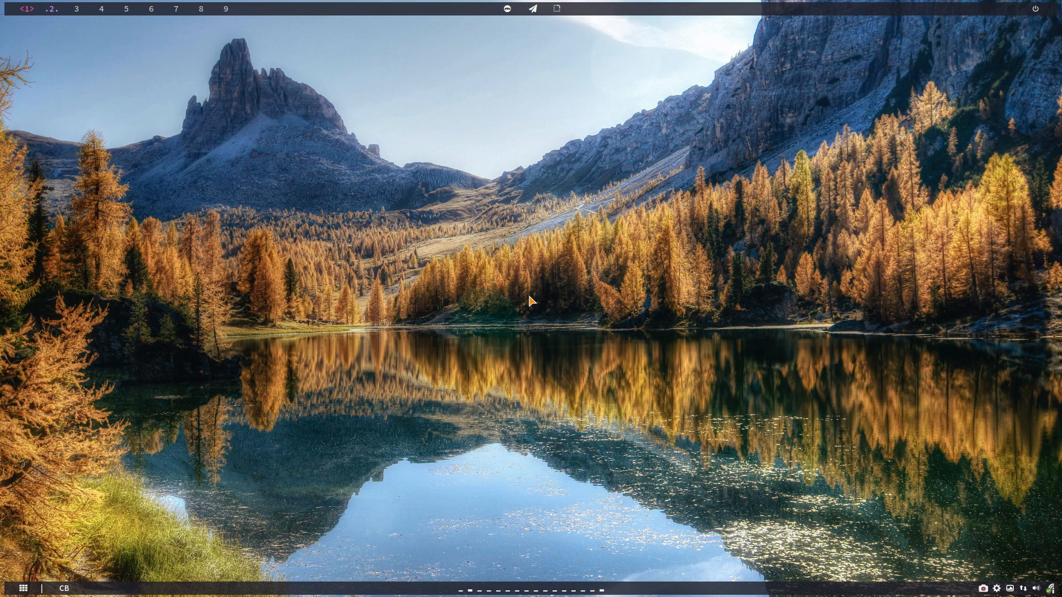
Install gnome-boxes and its 23 dependencies via sudo pacman -S in a new Alacritty terminal.
key(super+Return)
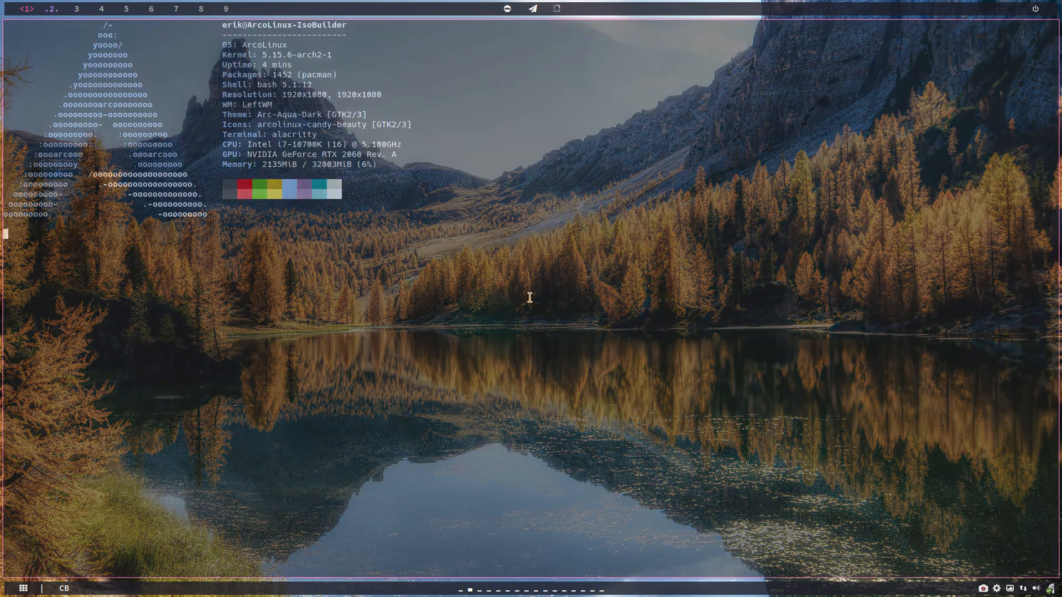
text(sudo pacman -)
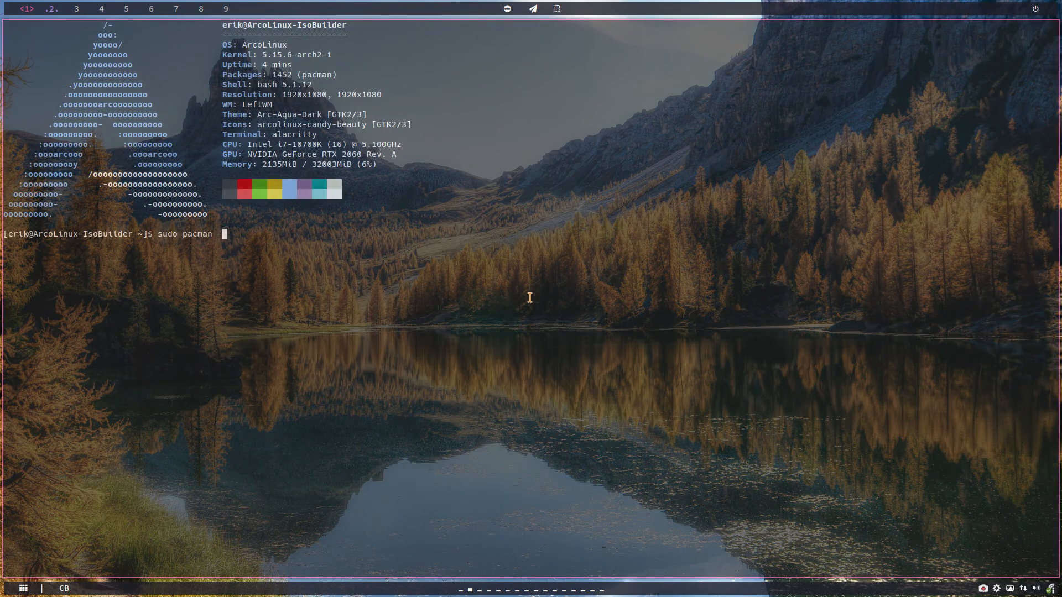
text(S gnome-boxes)
key(Return)
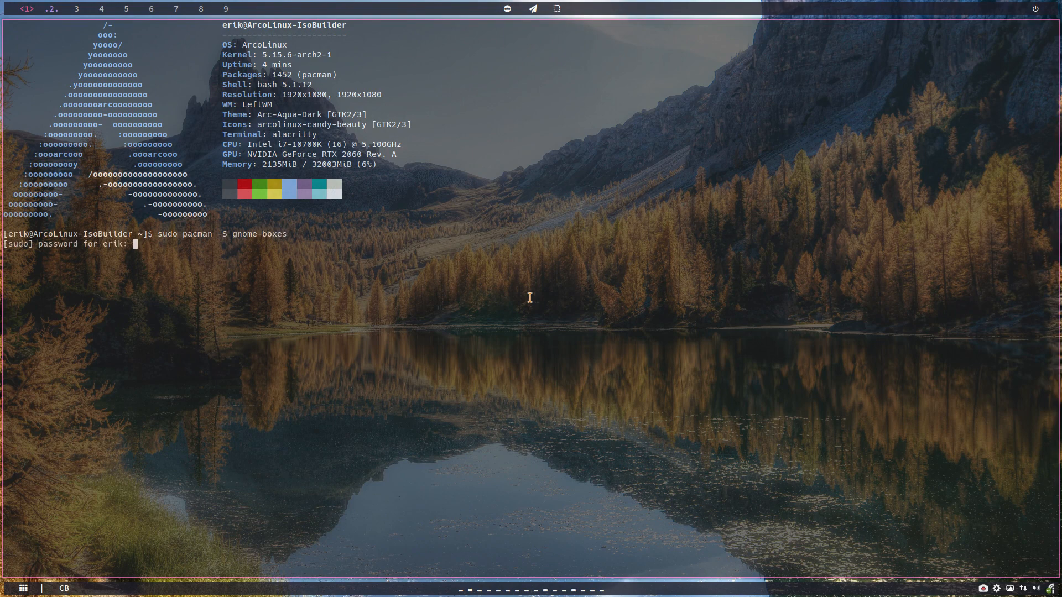
key(Return)
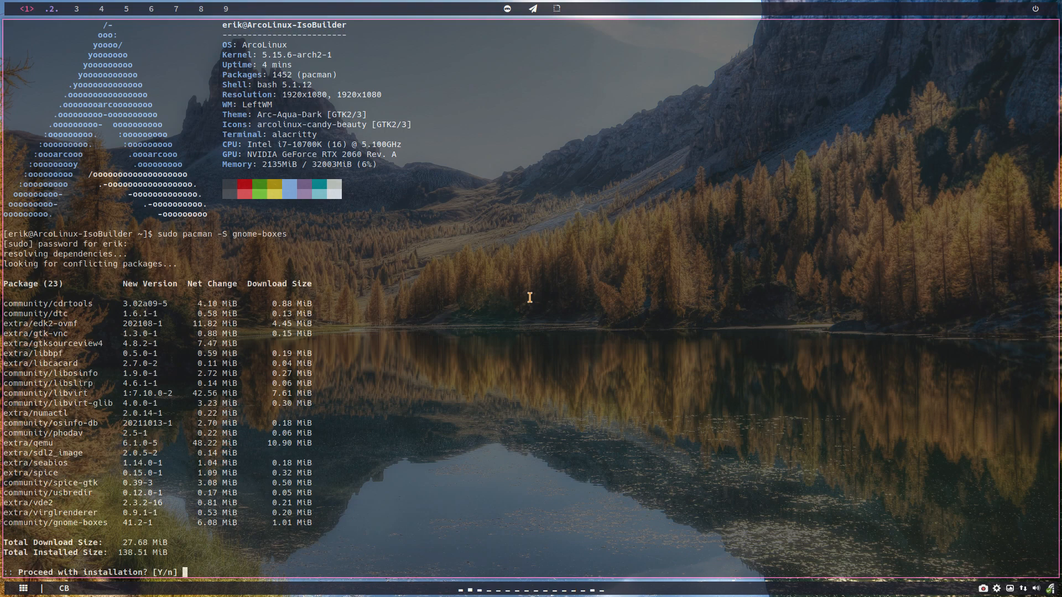
key(Return)
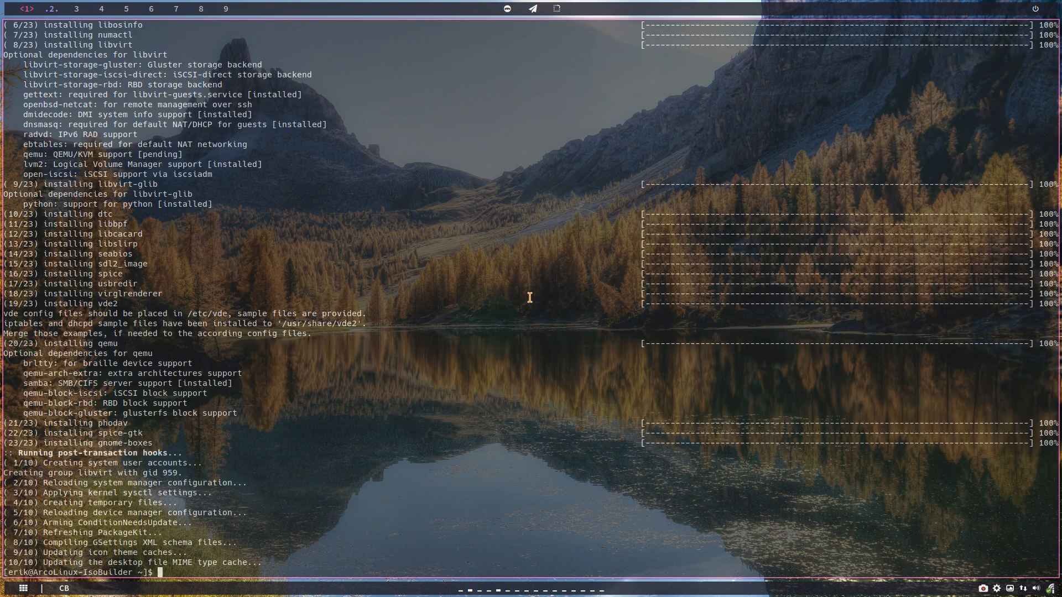
key(super+shift+Return)
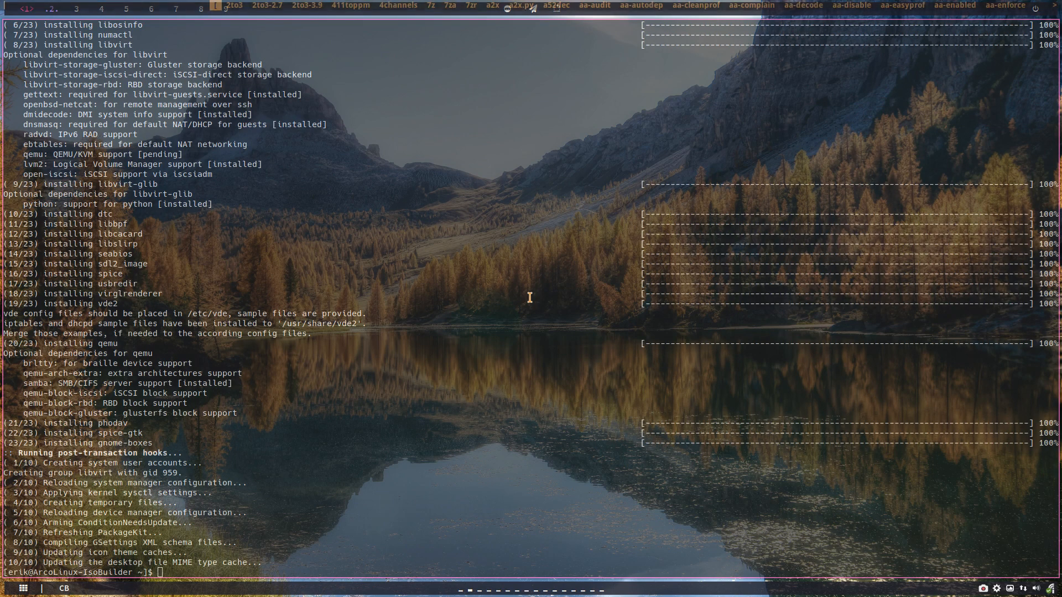
Launch GNOME Boxes from dmenu, page through and dismiss its welcome tutorial, and close the terminal.
text(gnom)
key(Return)
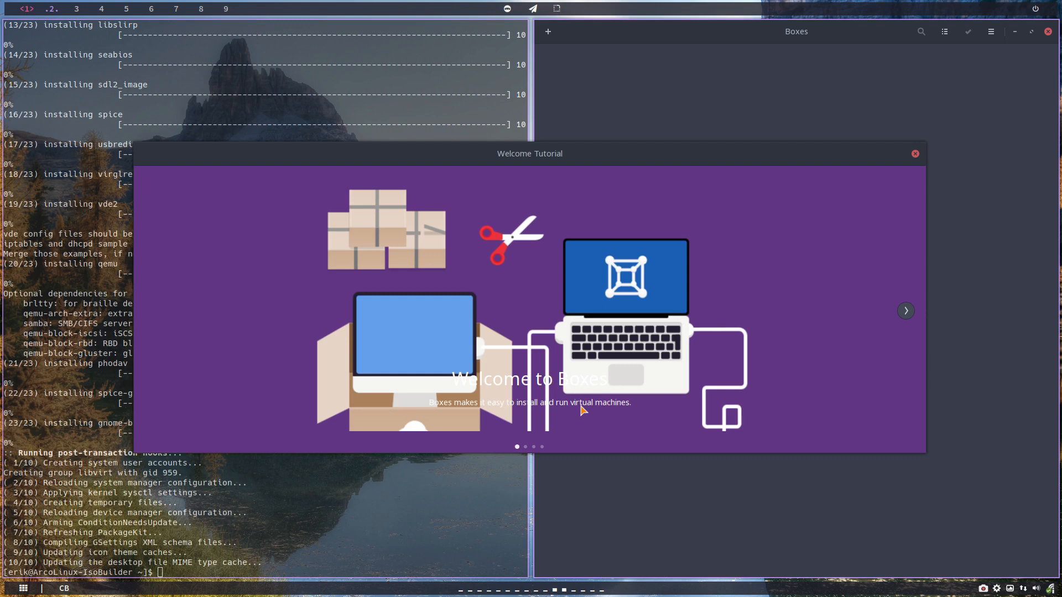
click(906, 312)
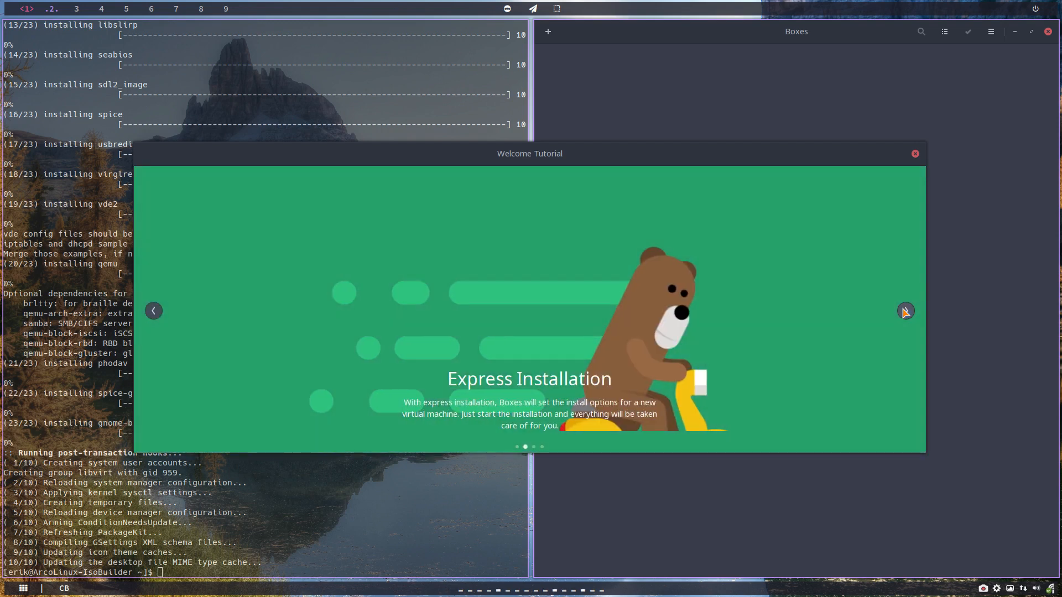
click(906, 312)
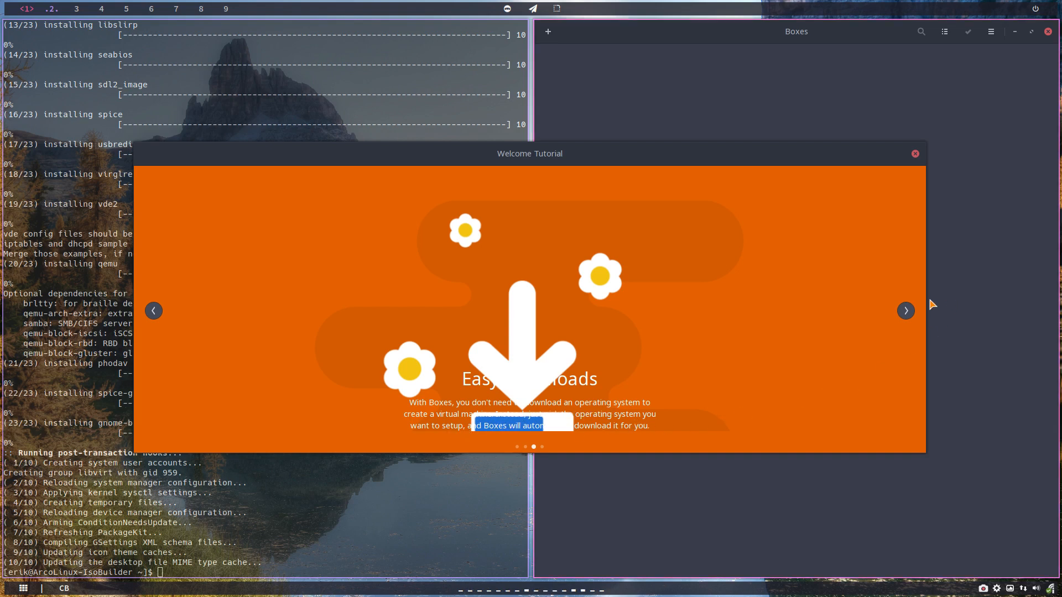
click(906, 311)
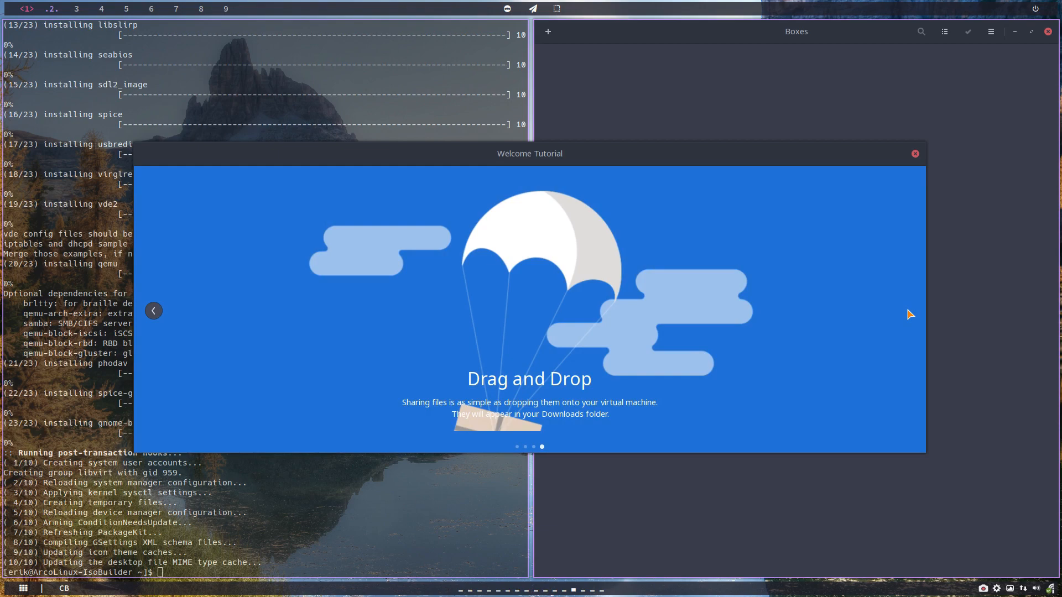
click(916, 154)
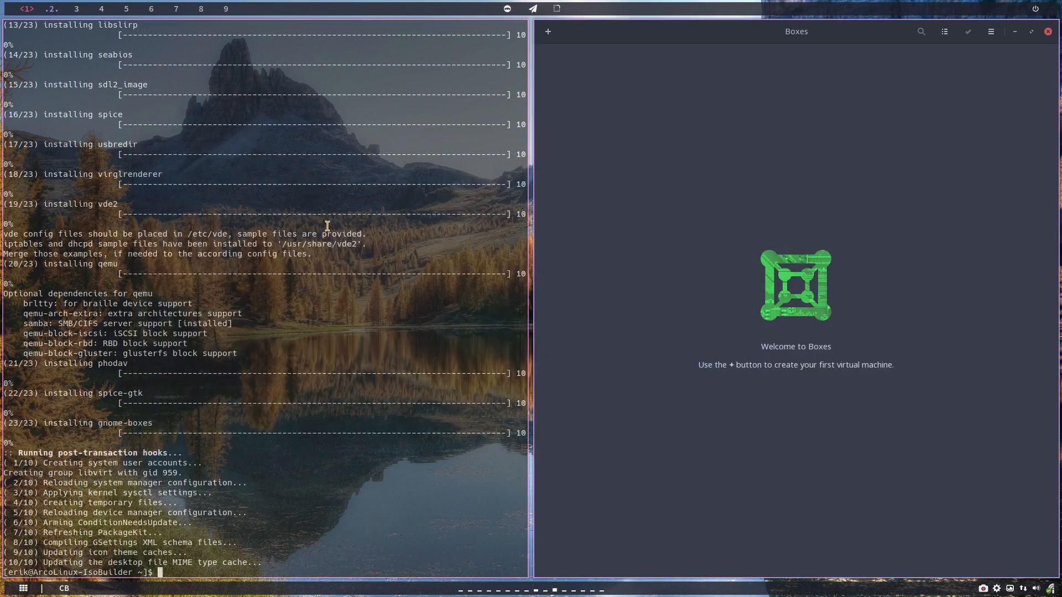
key(super+q)
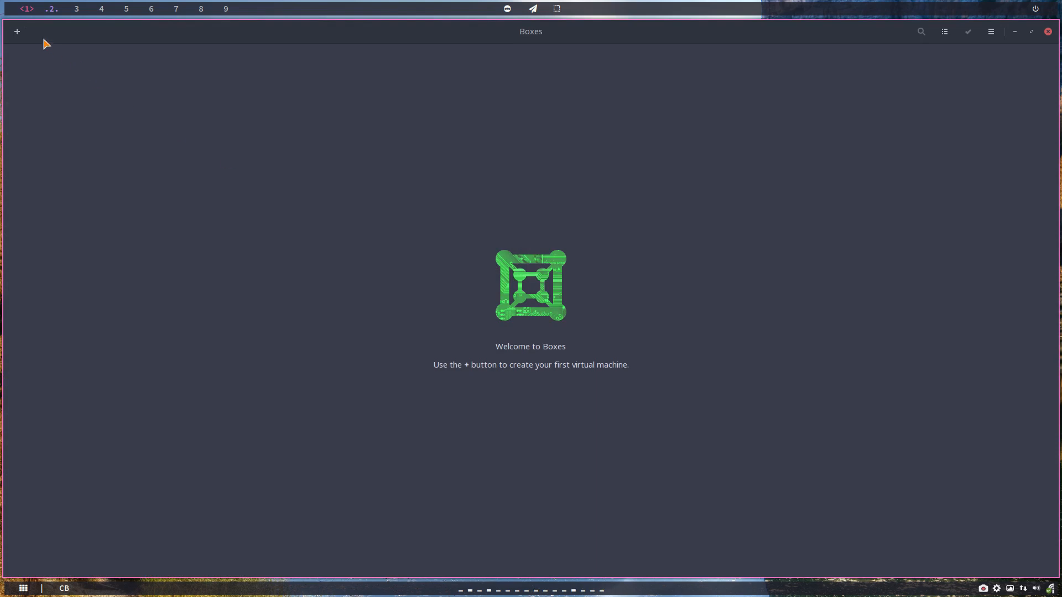
Start a new virtual machine and choose Operating System Image File as its source.
click(18, 31)
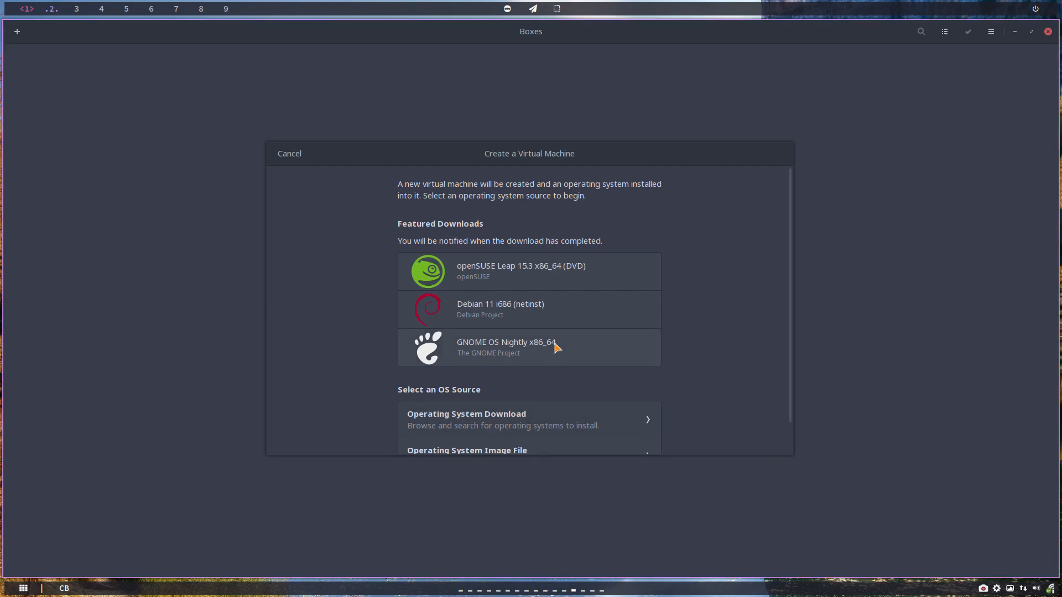
scroll(559, 333, down, 1)
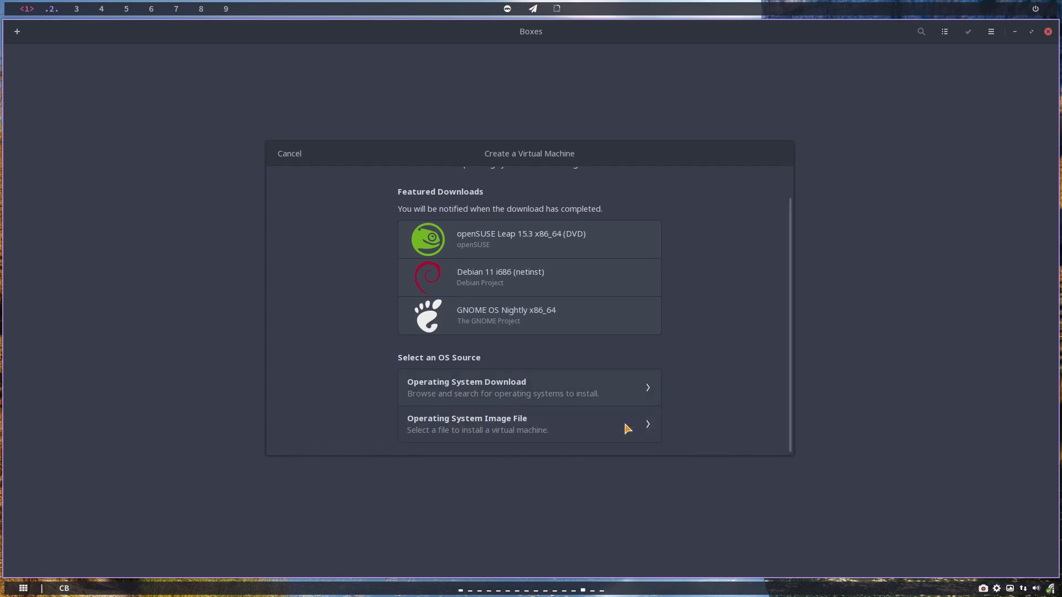
click(509, 435)
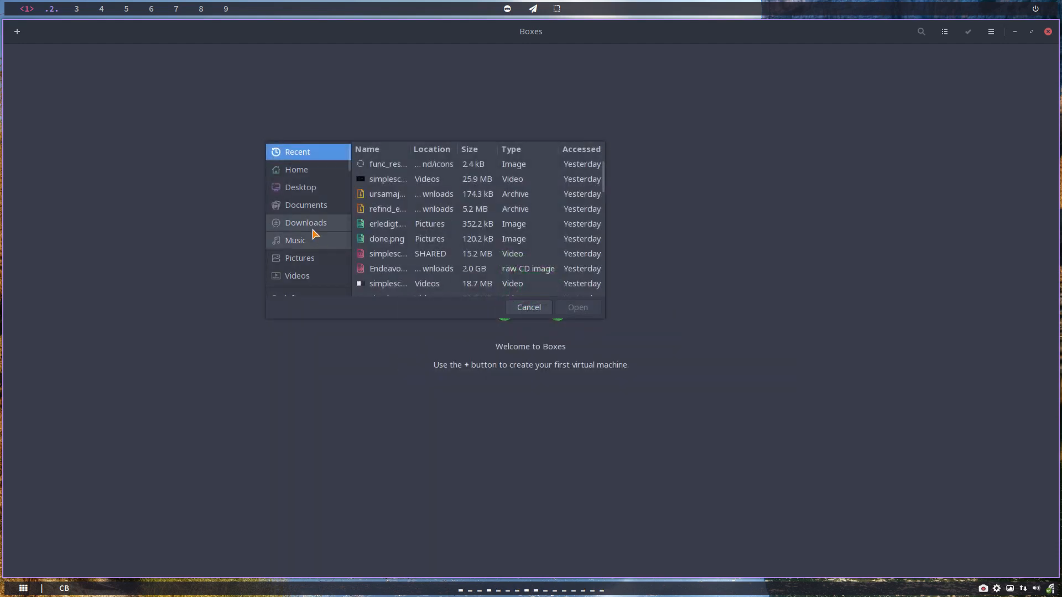
Browse the ArcoLinux-Out, ArcoLinuxB-Out and ArcoLinuxD-Out folders looking for the ISO.
scroll(315, 260, down, 2)
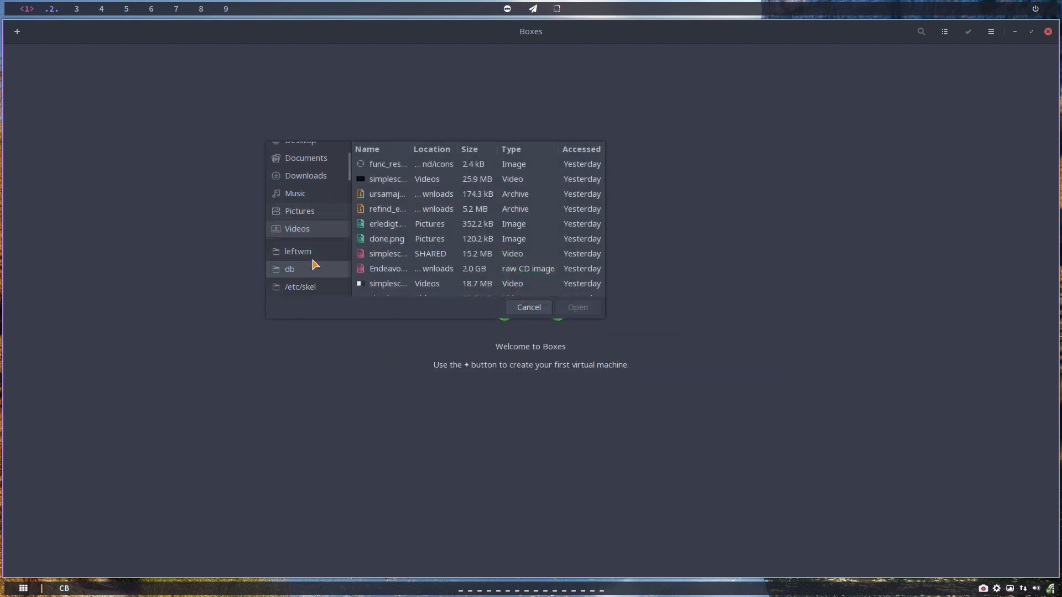
scroll(312, 262, down, 5)
click(323, 227)
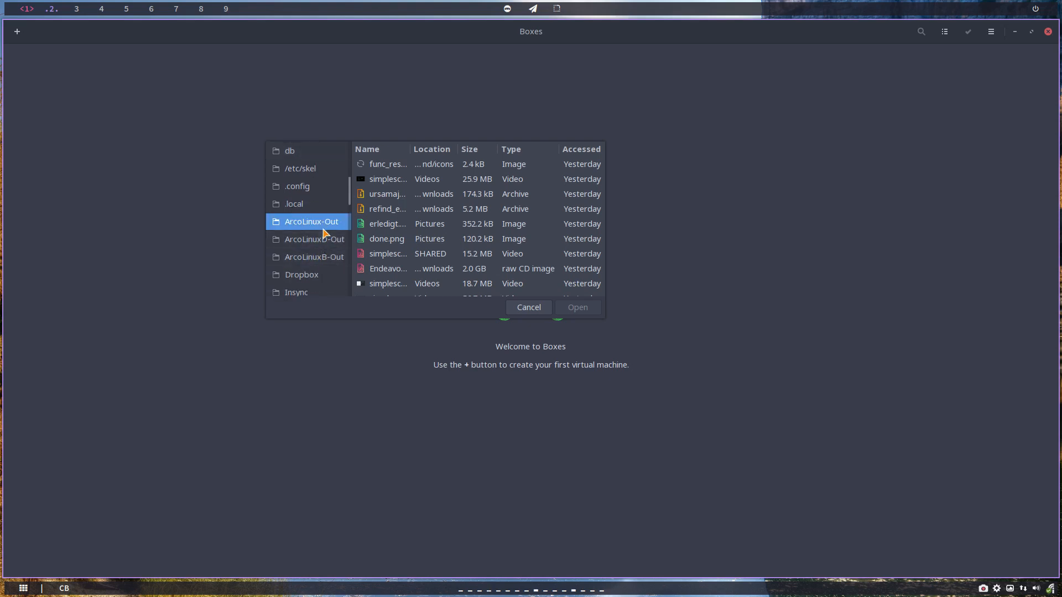
click(326, 257)
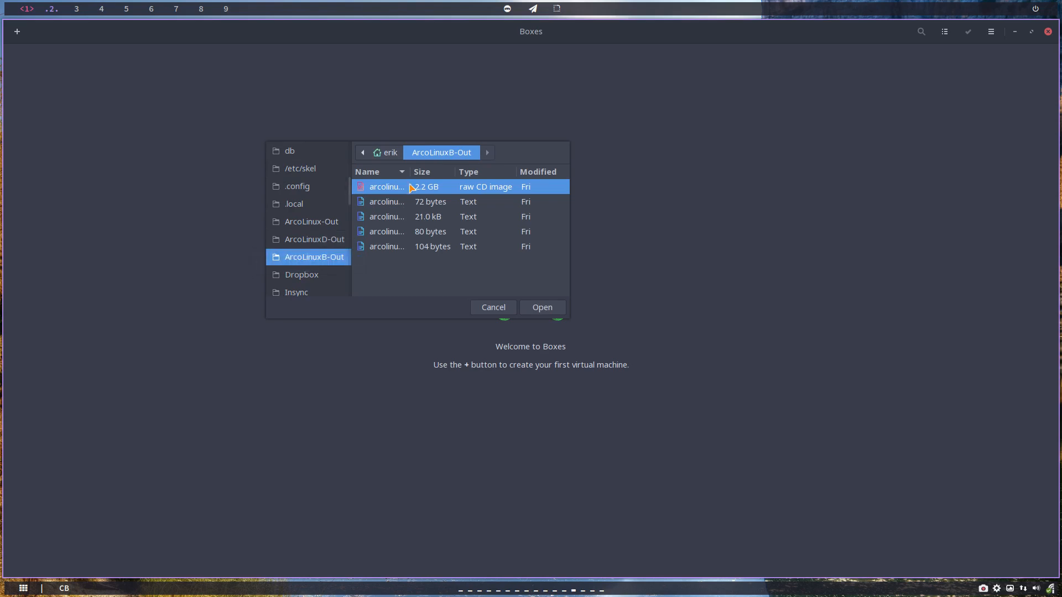
drag(411, 172, 492, 172)
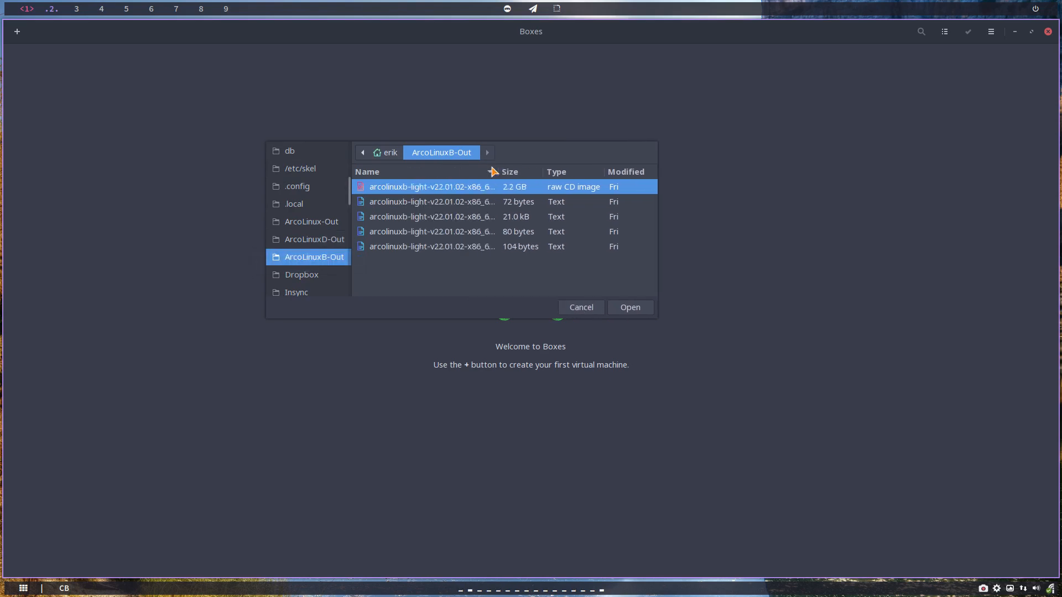
click(315, 240)
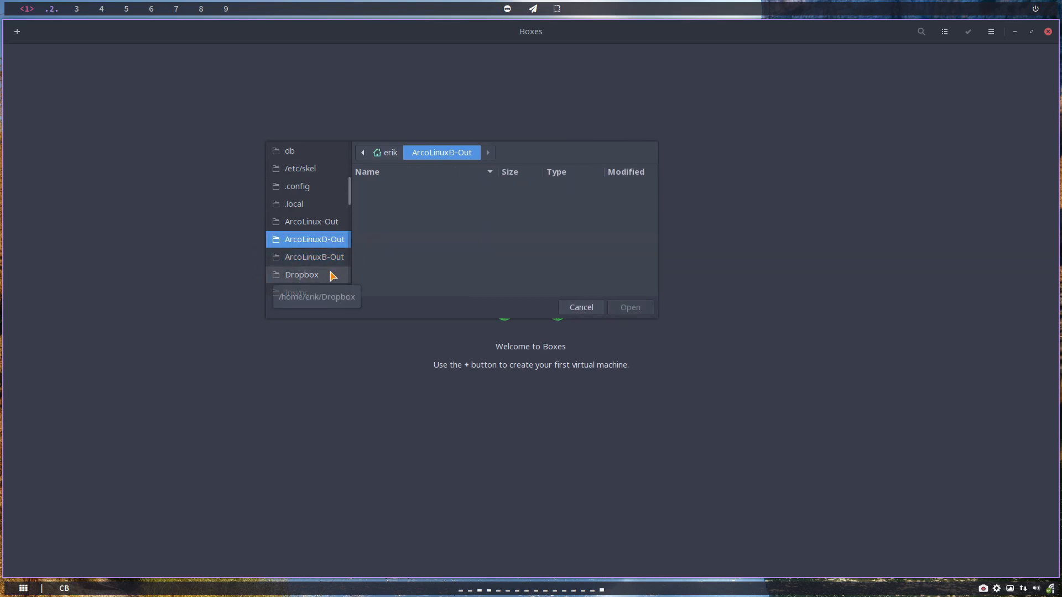
scroll(330, 274, down, 10)
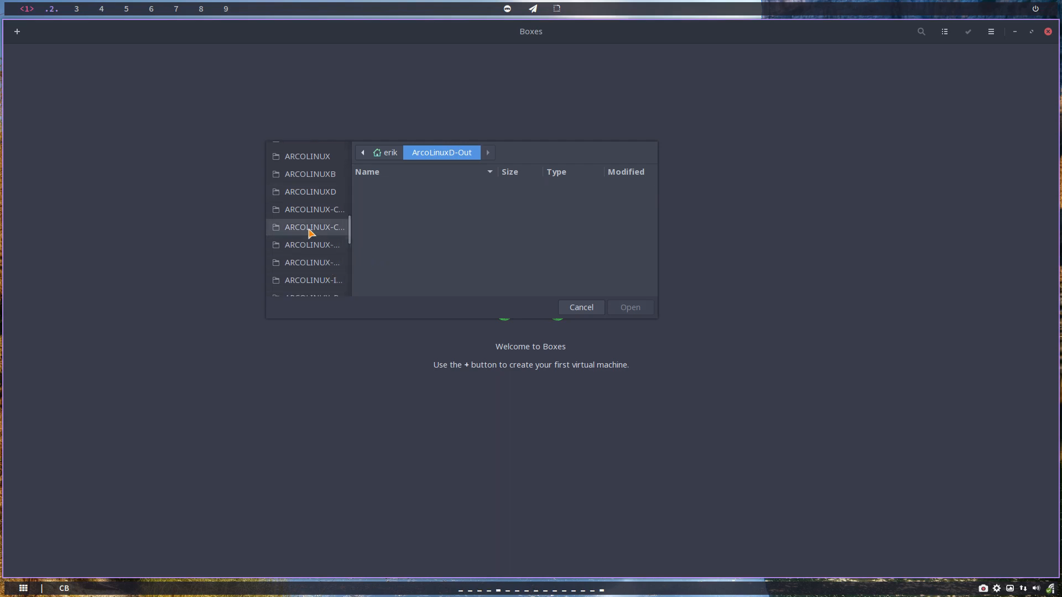
scroll(308, 232, up, 3)
Select the 2.5 GB arcolinuxs-lts ISO in SHARED-CORETEAM as the install image.
click(323, 186)
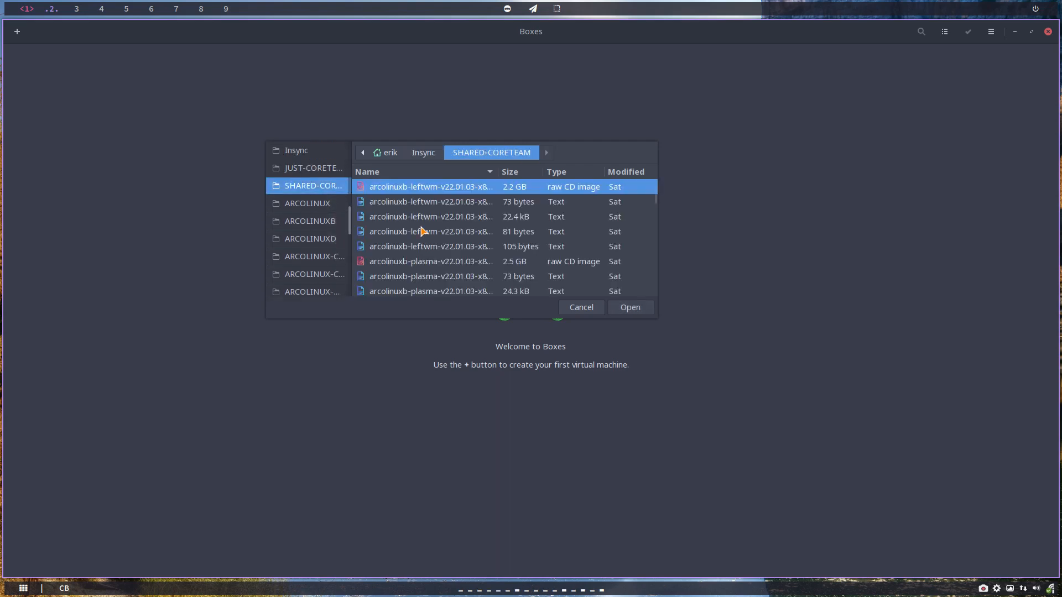
scroll(421, 235, down, 5)
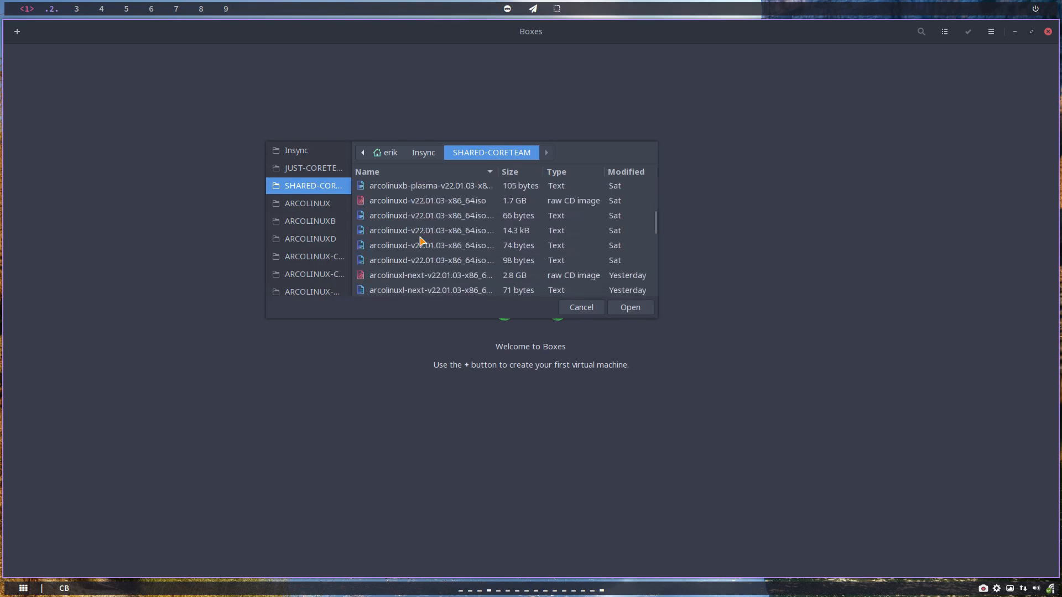
scroll(420, 240, down, 2)
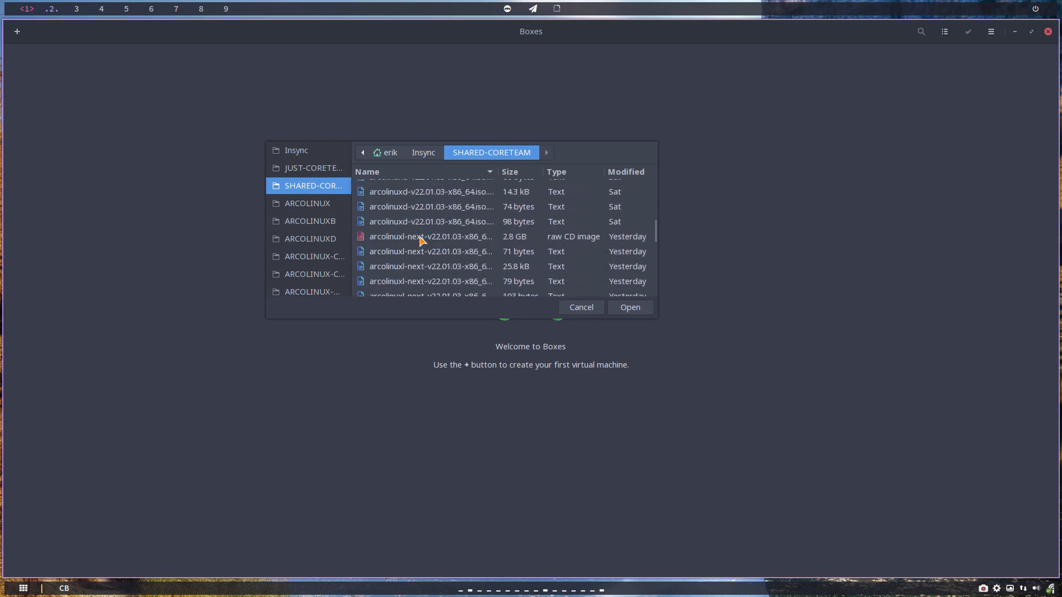
scroll(421, 240, down, 4)
scroll(422, 240, down, 3)
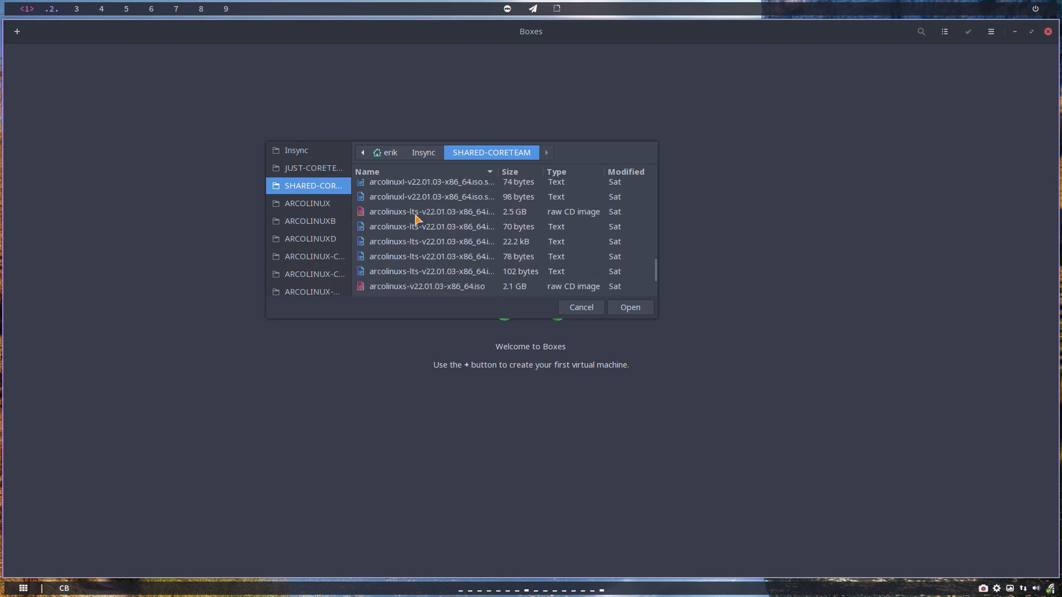
click(416, 216)
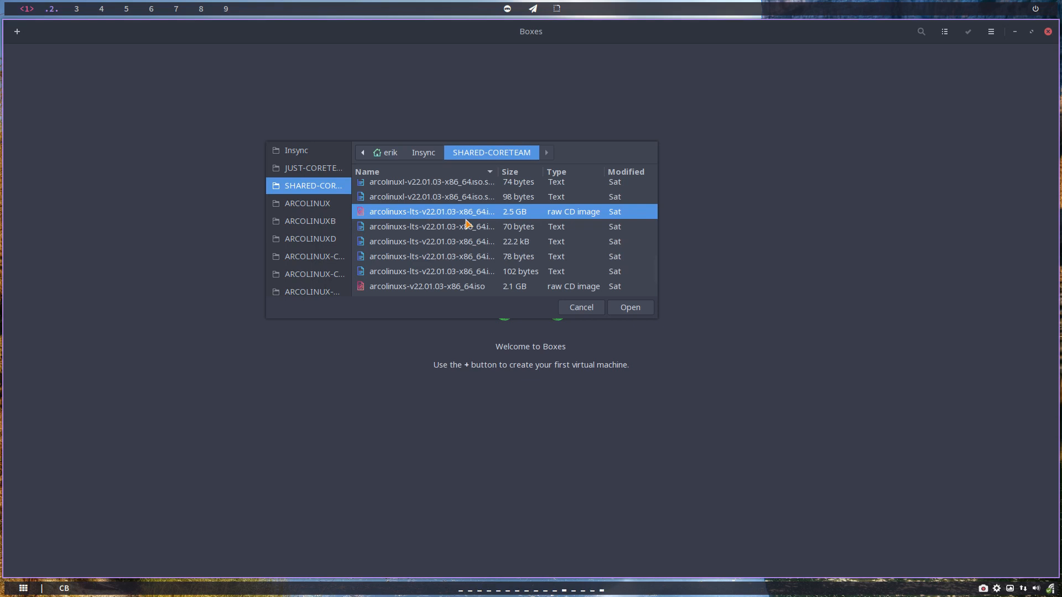
click(641, 308)
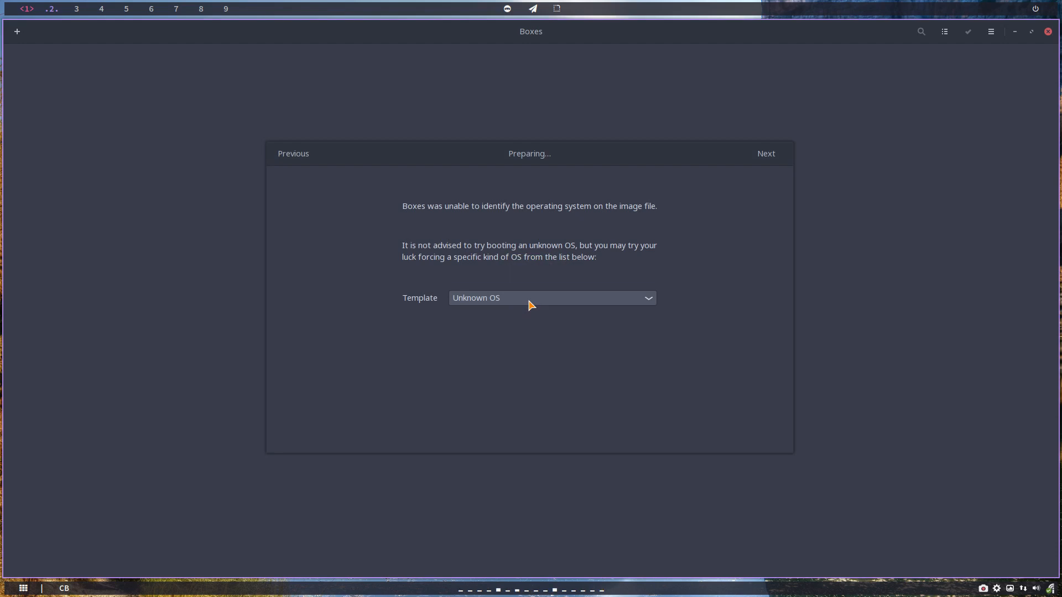
Leave the OS template unset and continue to the review page.
click(530, 304)
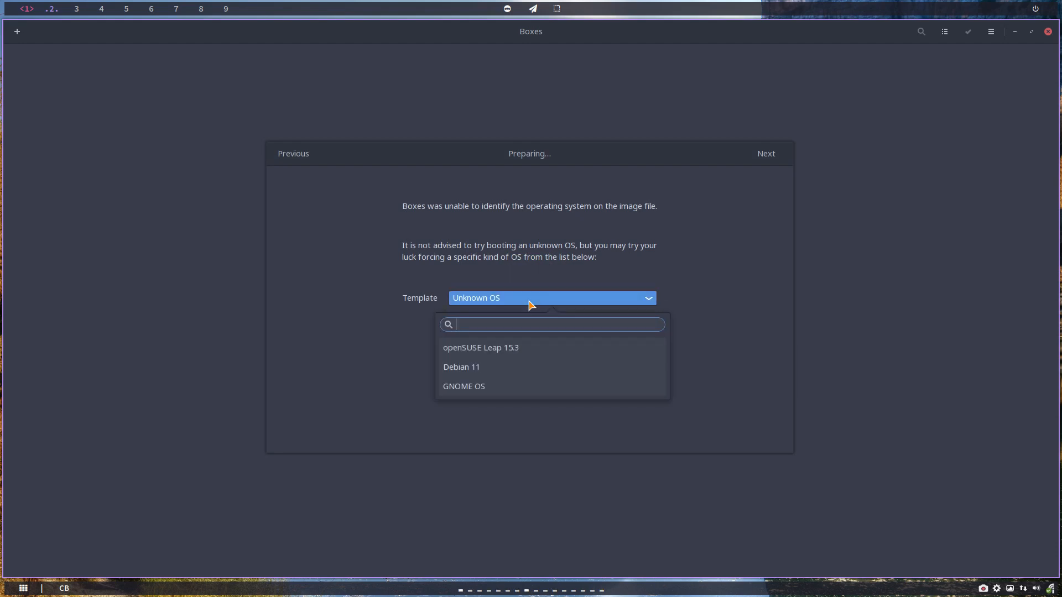
click(534, 303)
click(767, 155)
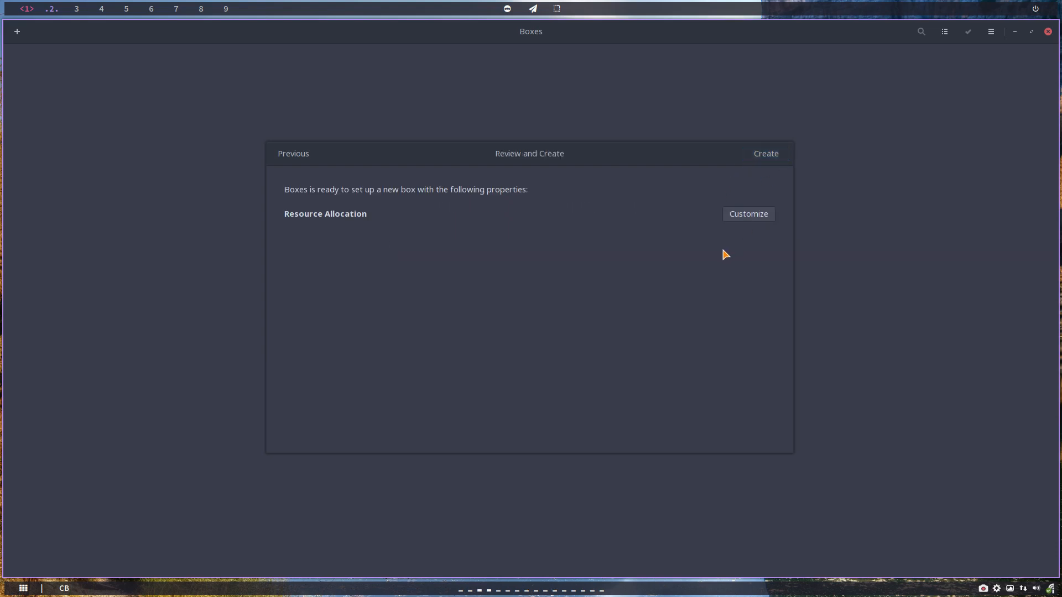
Set the box to 2.0 GiB memory and a 21.5 GB maximum disk, customization off.
click(750, 215)
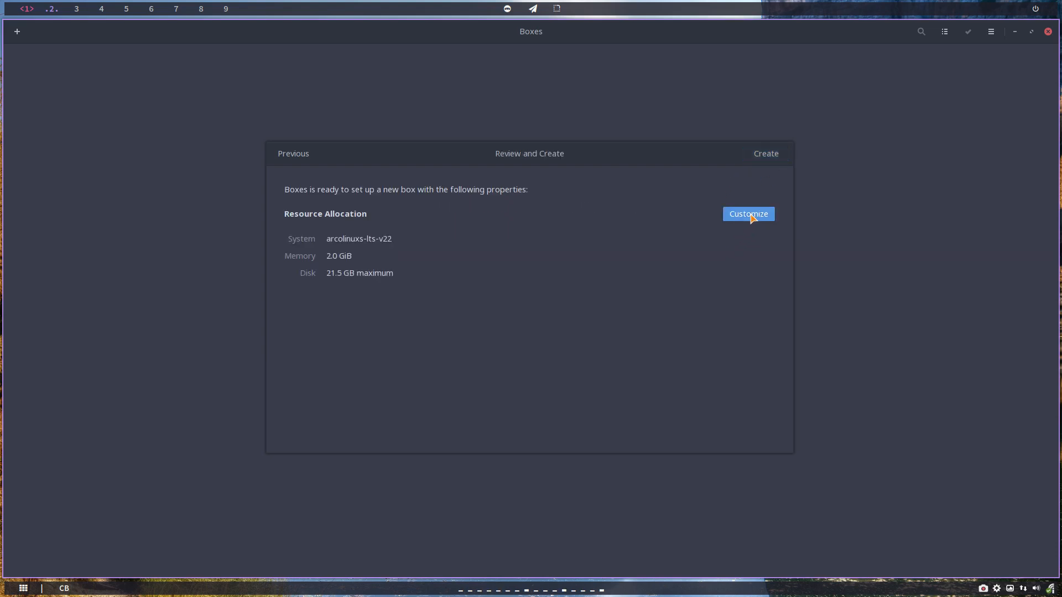
drag(318, 262, 435, 257)
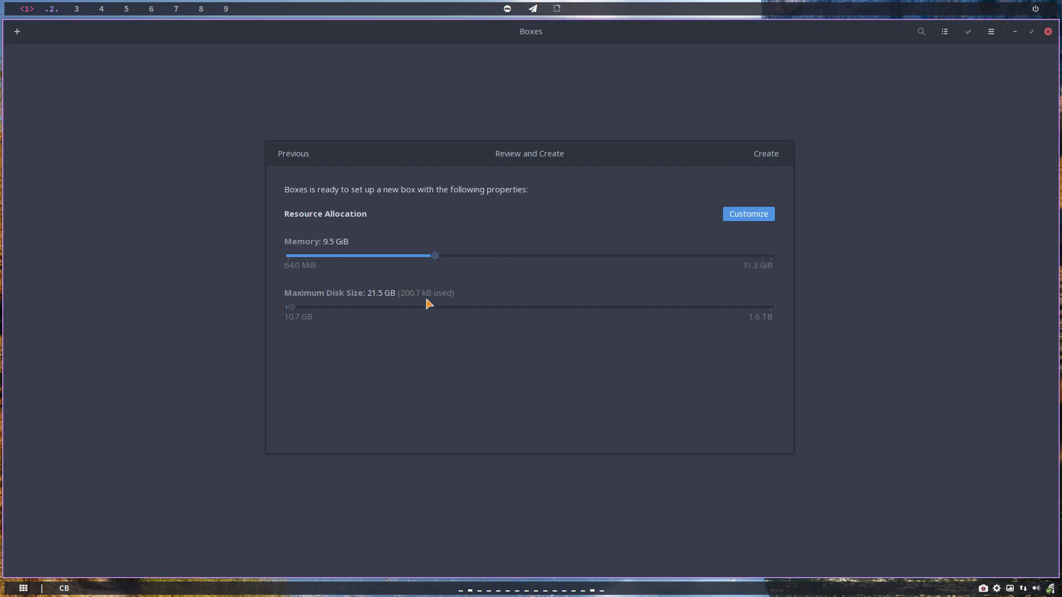
click(443, 257)
drag(294, 308, 297, 311)
click(756, 216)
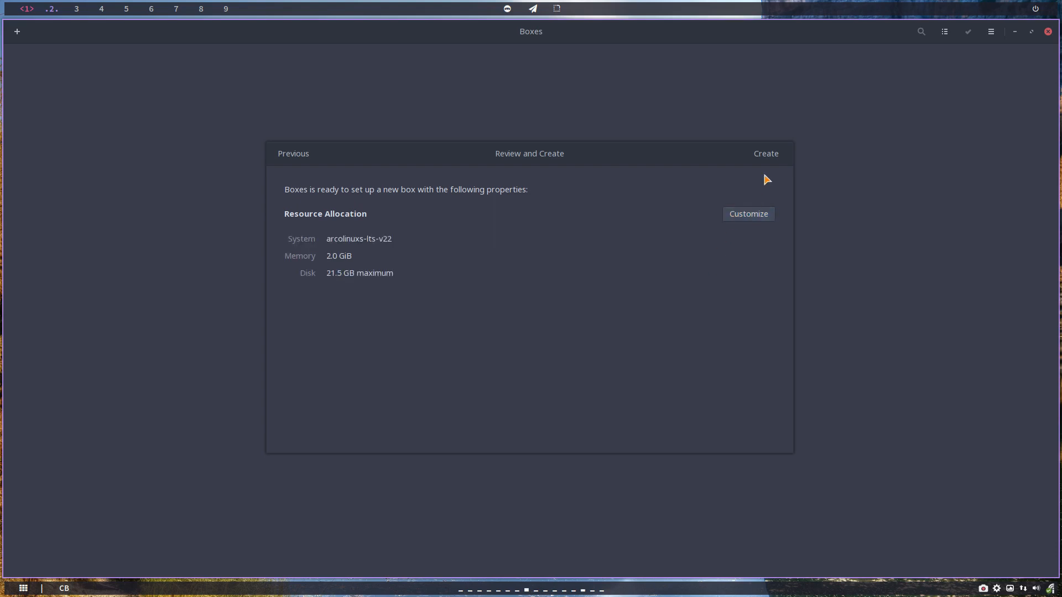
Create the arcolinuxs-lts-v22 box and boot its ArcoLinuxS Lts open-source live entry.
click(765, 155)
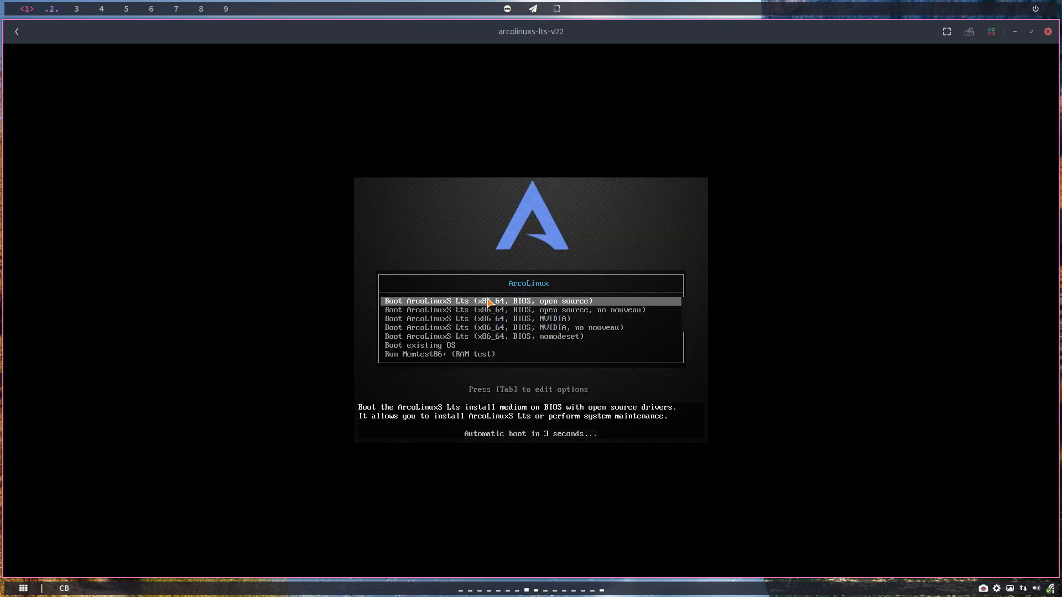
key(Down)
key(Down)
key(Down)
key(Down)
key(Up)
key(Up)
key(Up)
key(Up)
key(Down)
key(Down)
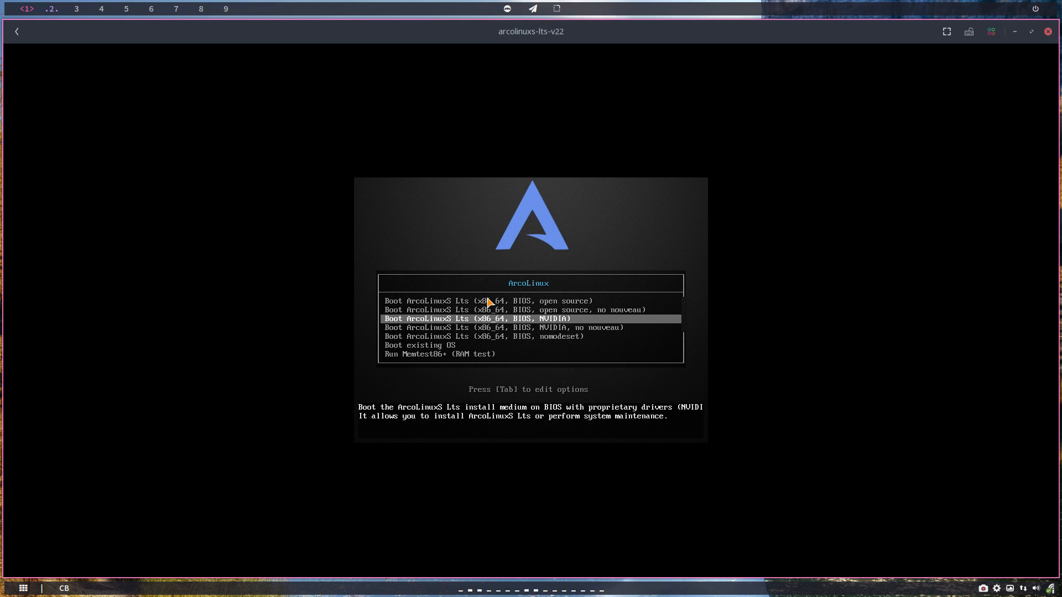
key(Down)
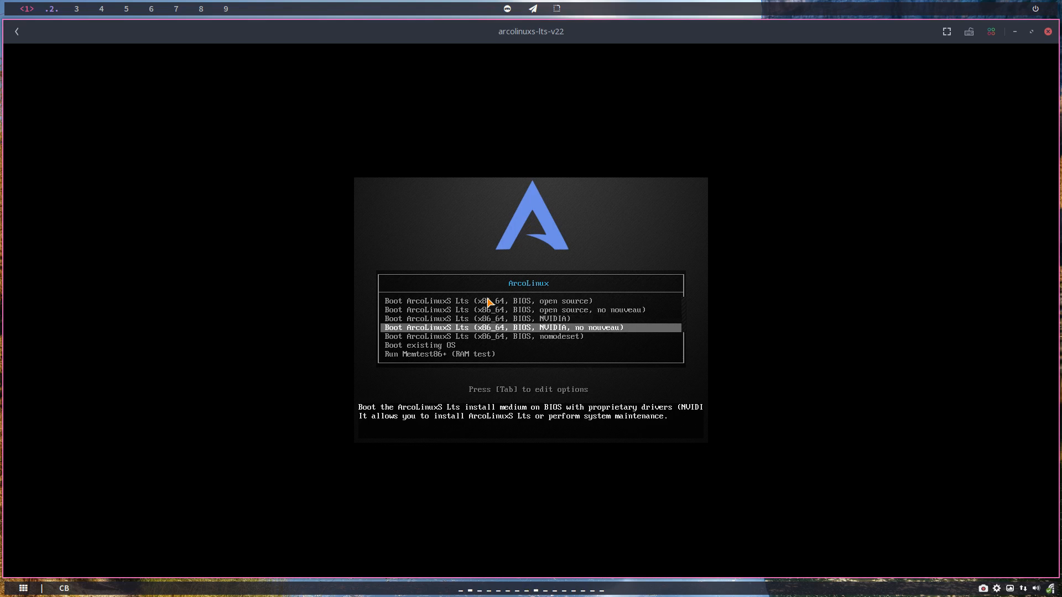
key(Up)
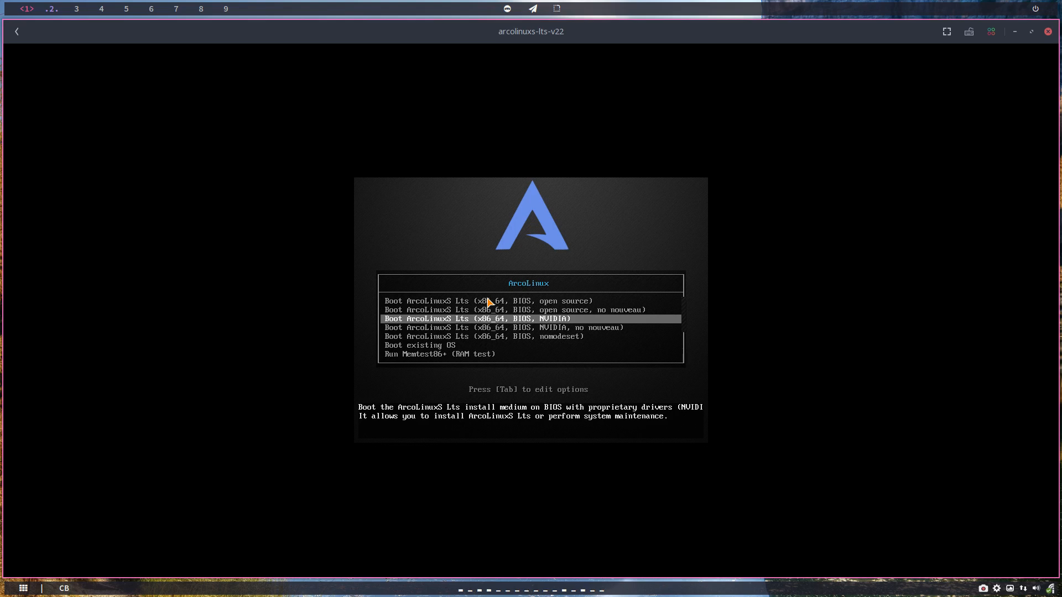
key(Up)
key(Up)
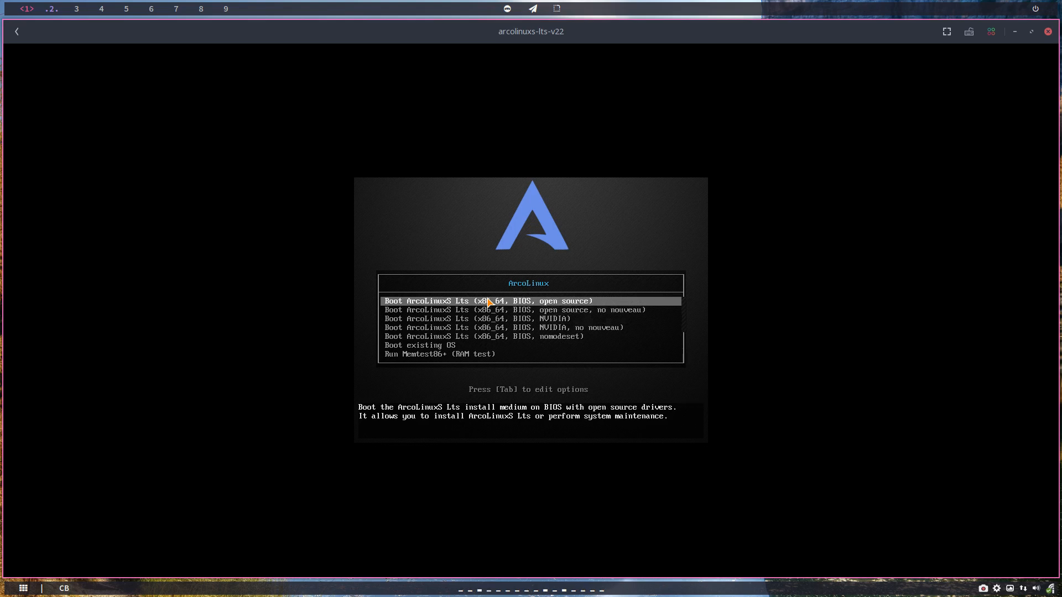
key(Return)
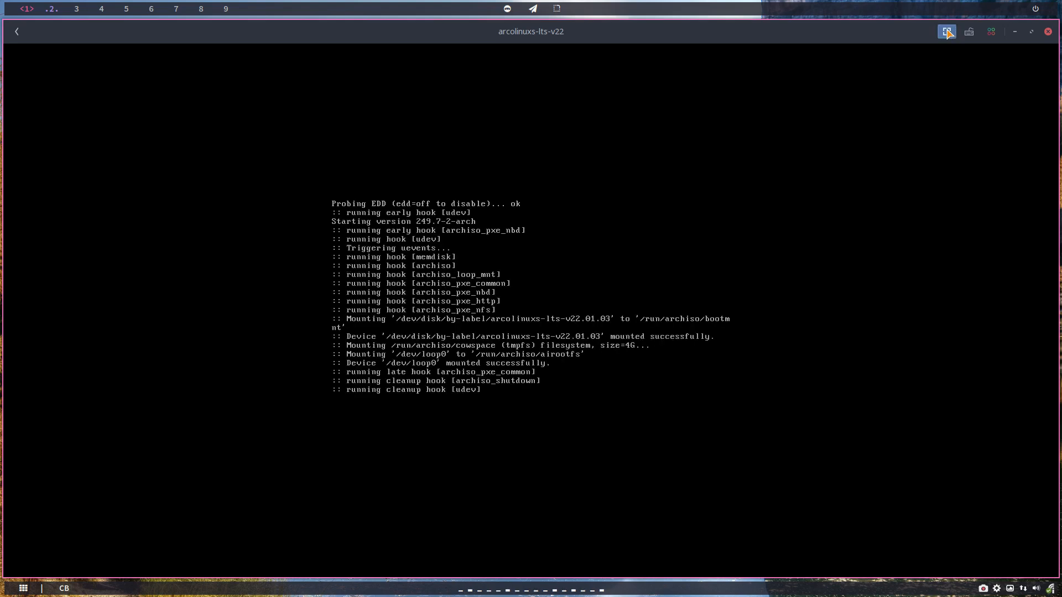
Show the VM fullscreen and let the live system reach the ArcoLinux Welcome App.
click(947, 31)
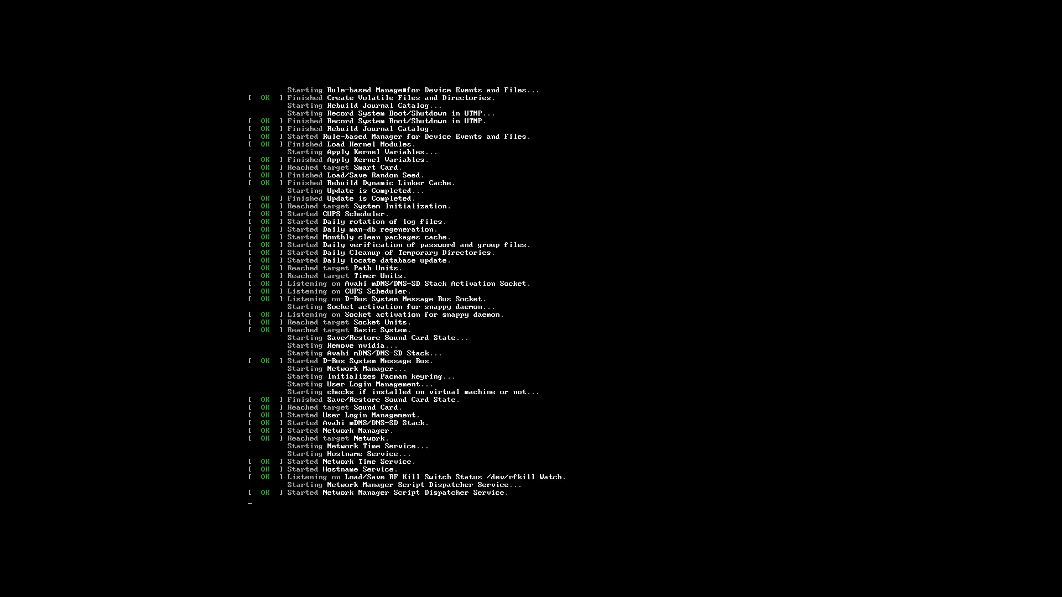
mouse_move(224, 4)
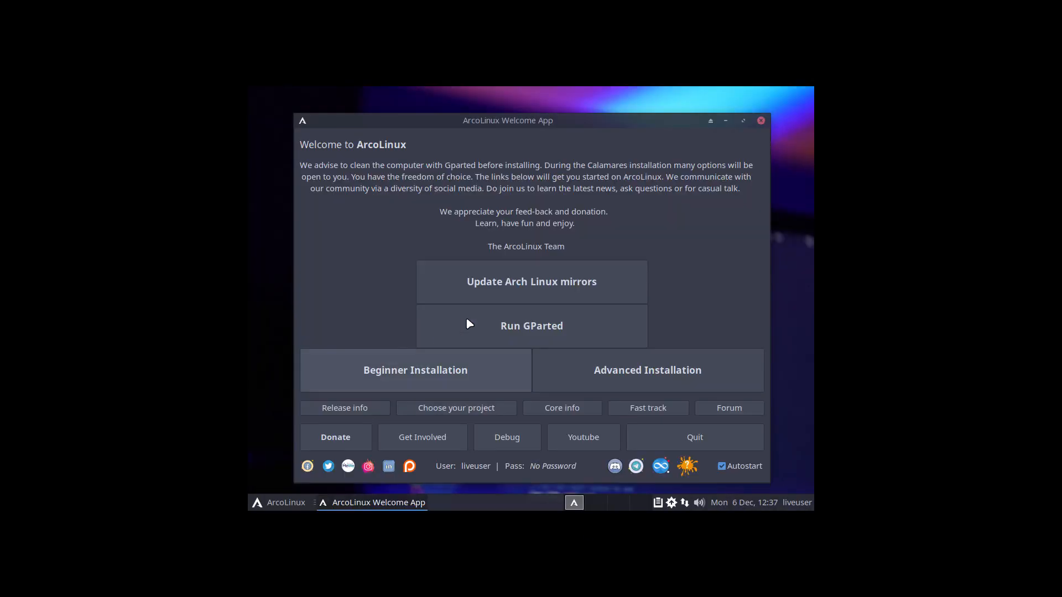
Set the guest display to 1920x1080 in Xfce Display settings and centre the Welcome App.
click(279, 503)
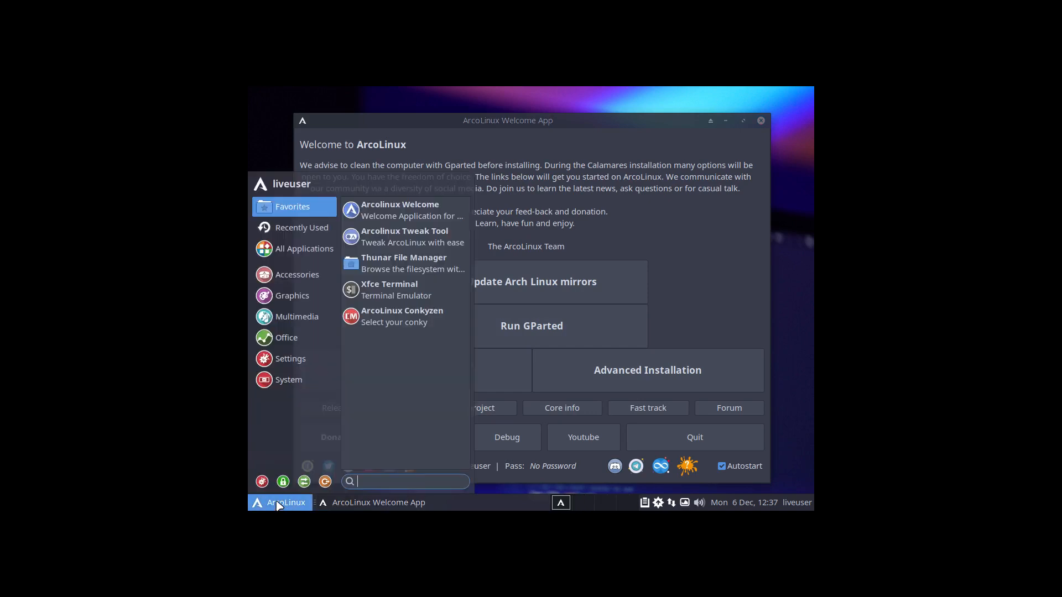
click(262, 481)
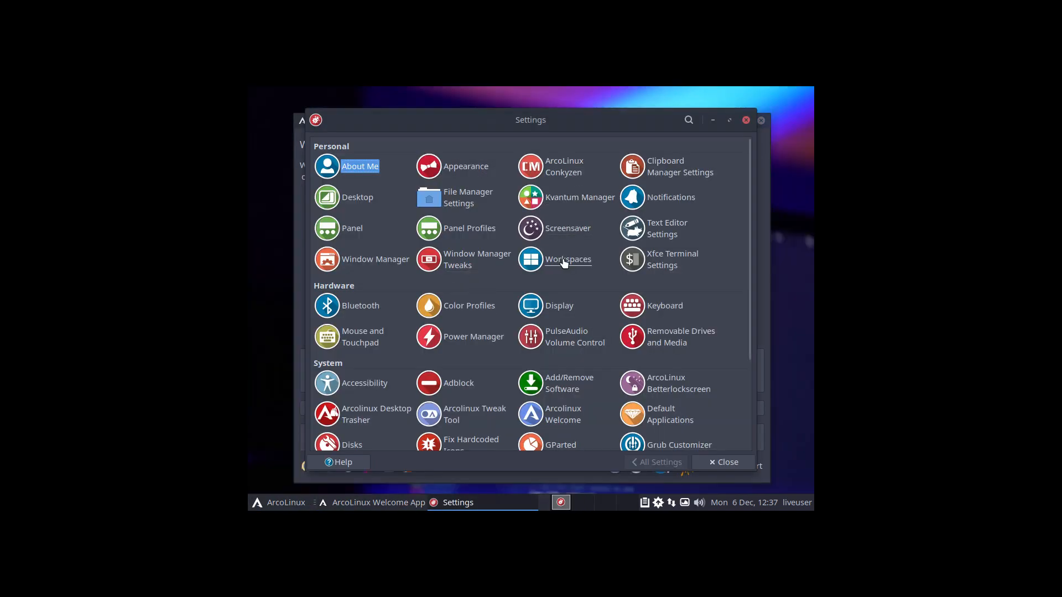
click(562, 307)
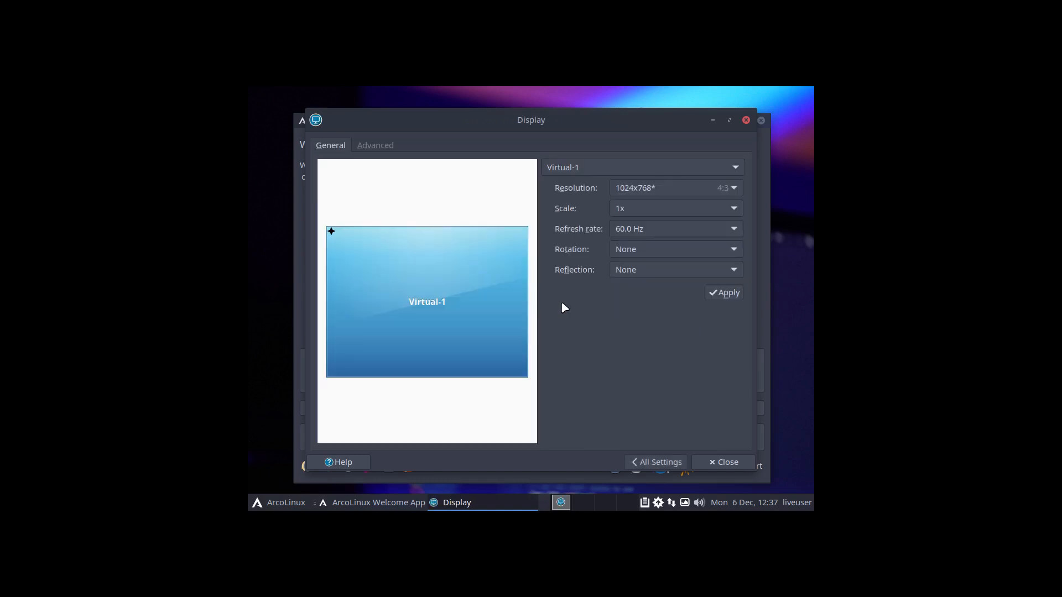
click(639, 191)
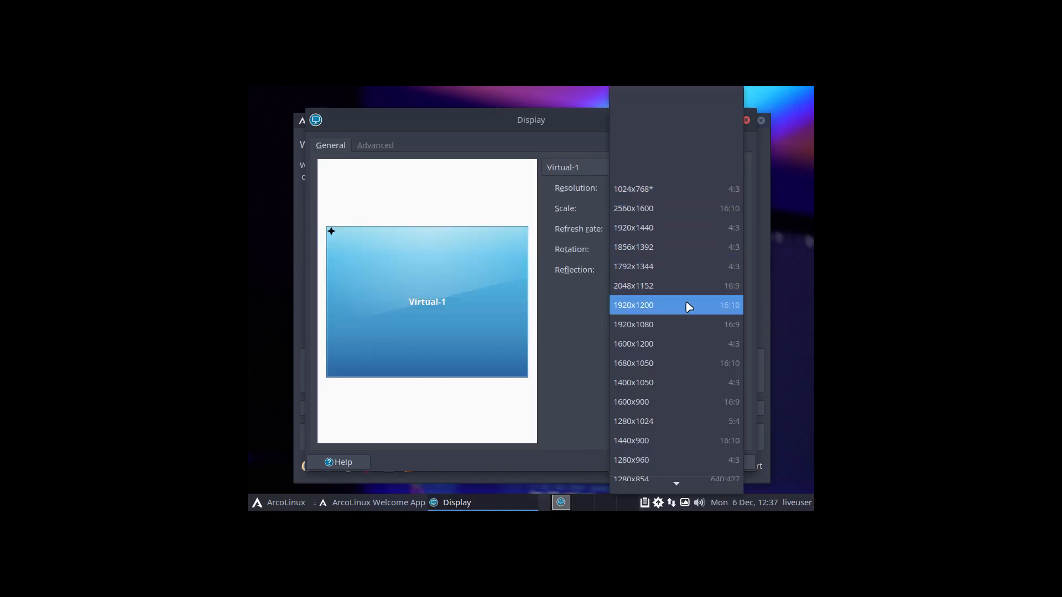
click(692, 324)
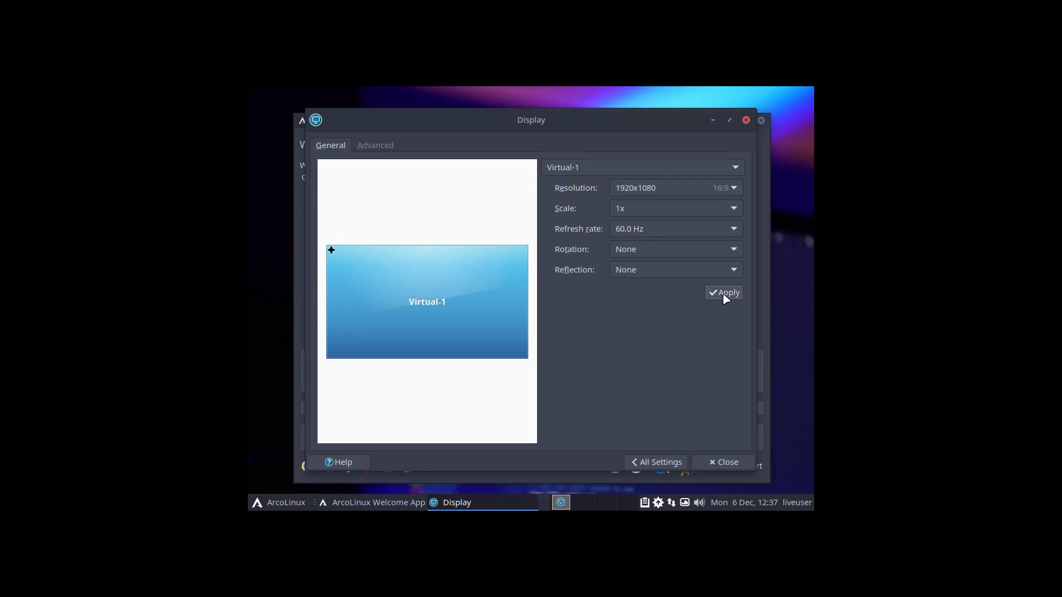
click(723, 295)
click(284, 257)
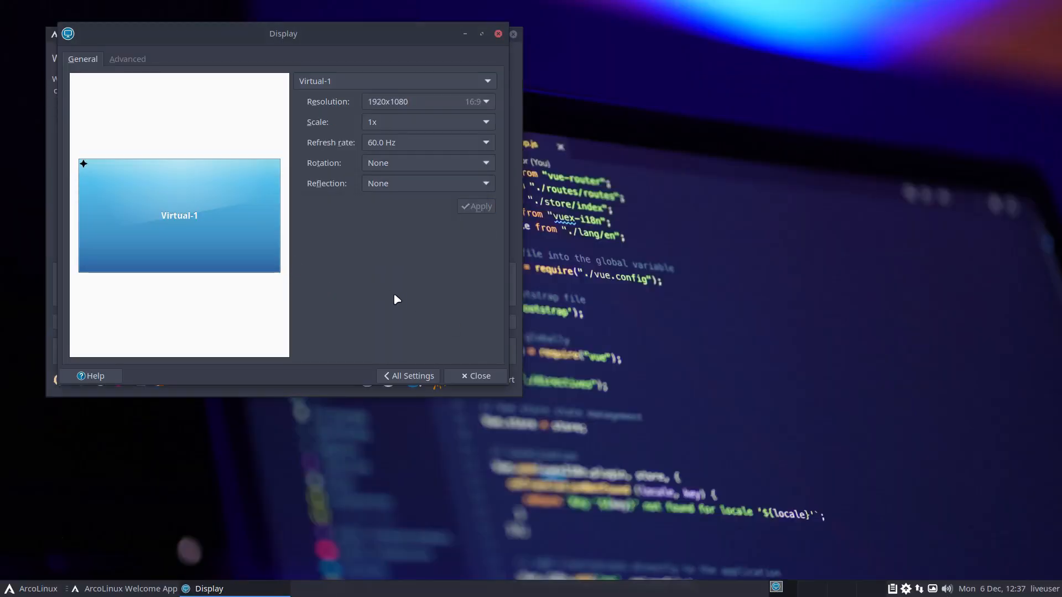
click(469, 380)
drag(302, 36, 534, 108)
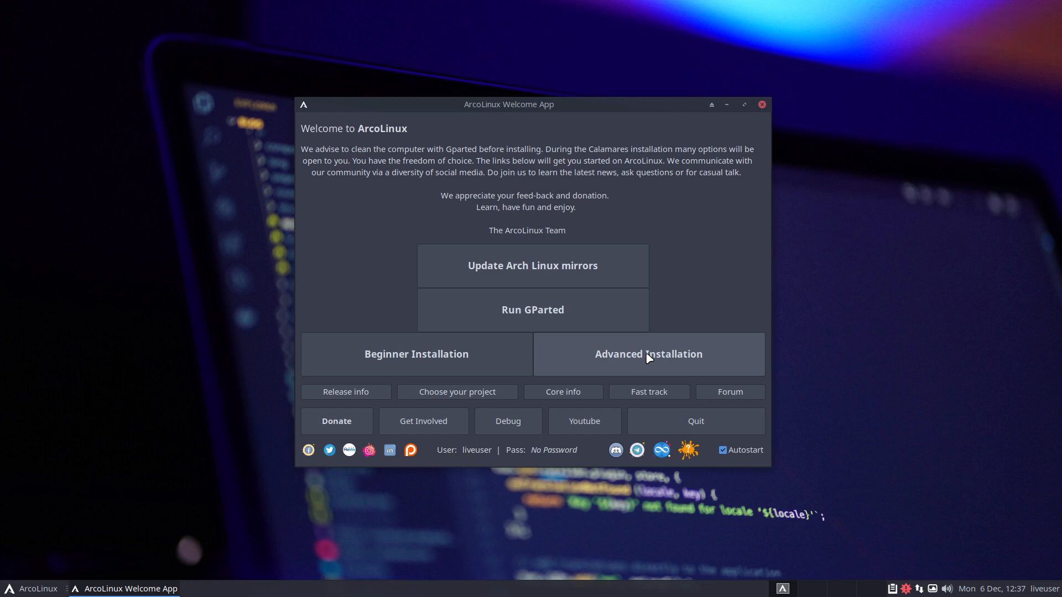
Launch Advanced Installation and advance past Welcome, Kernel and Drivers to the Drivers Nvidia page.
click(649, 359)
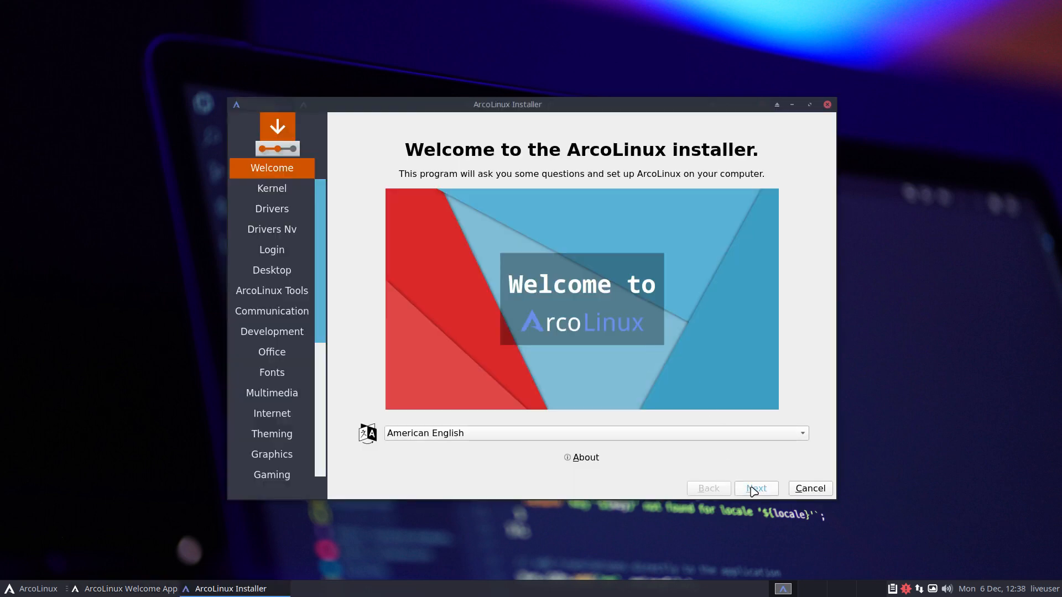
click(754, 490)
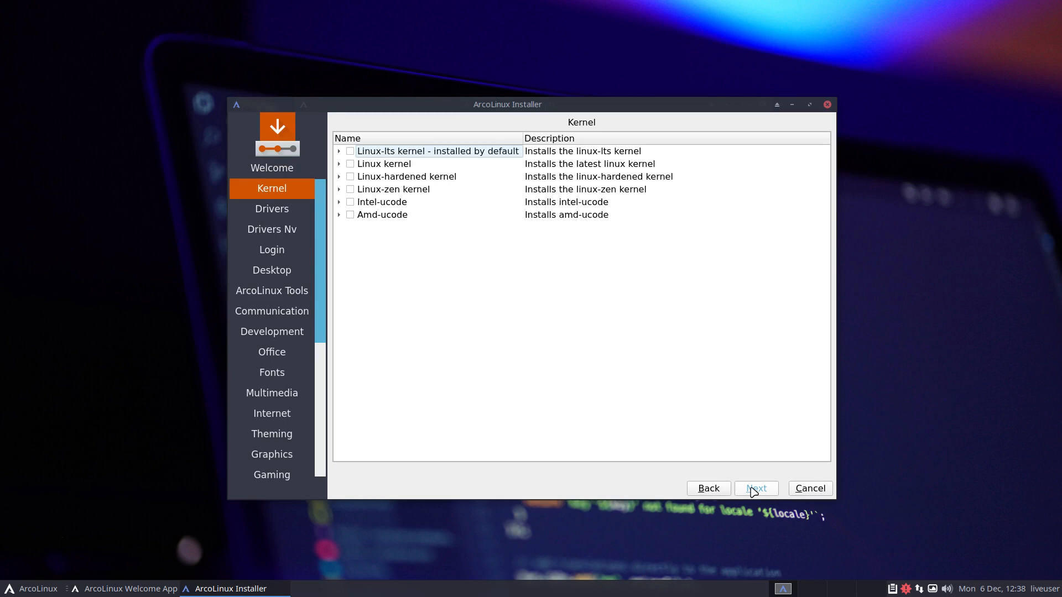
click(753, 490)
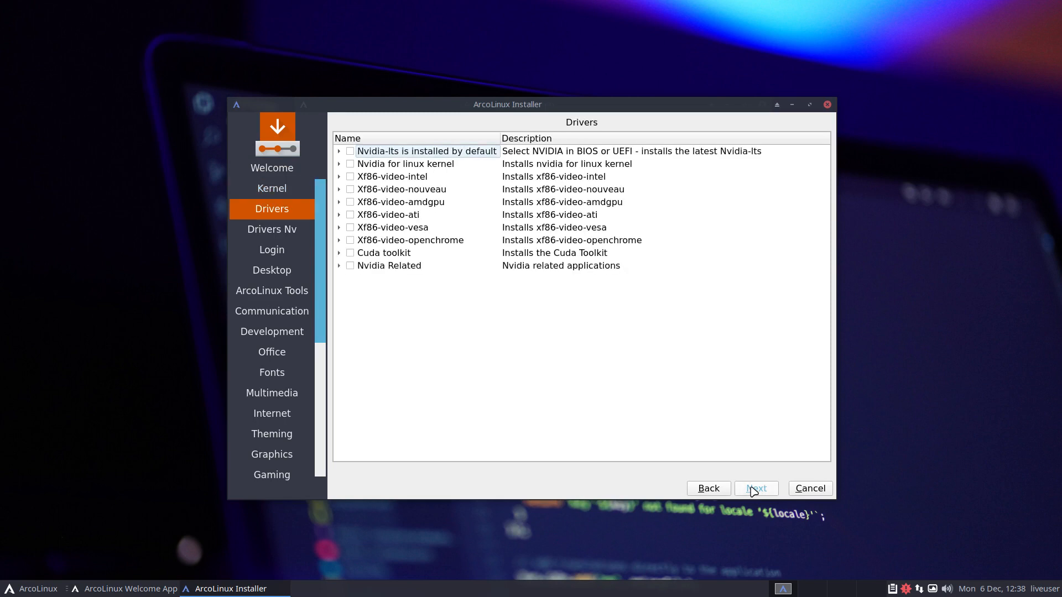
click(753, 490)
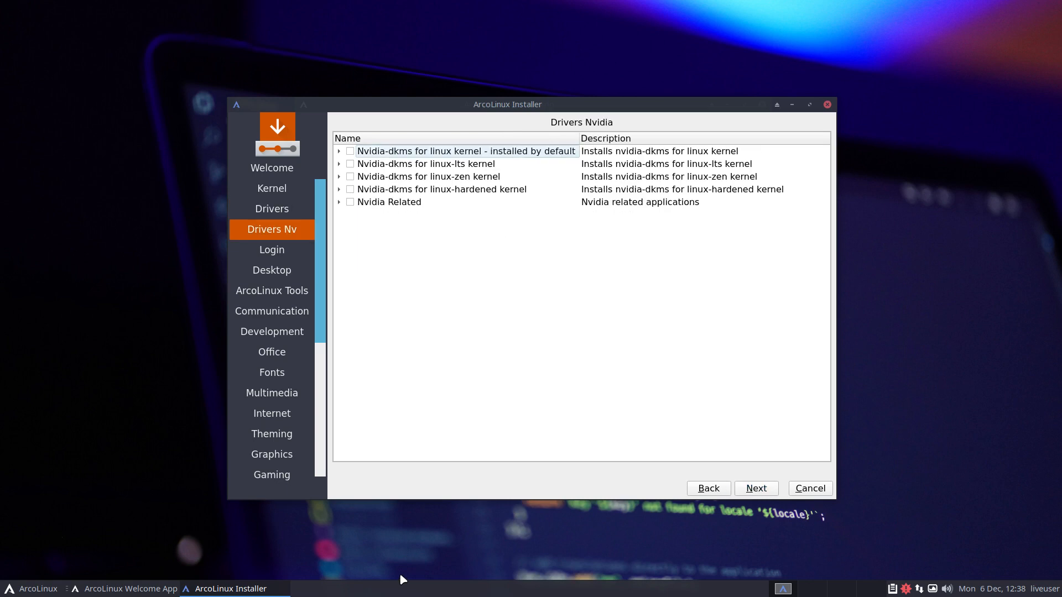
Open the application menu, list all applications, then close it again.
click(39, 589)
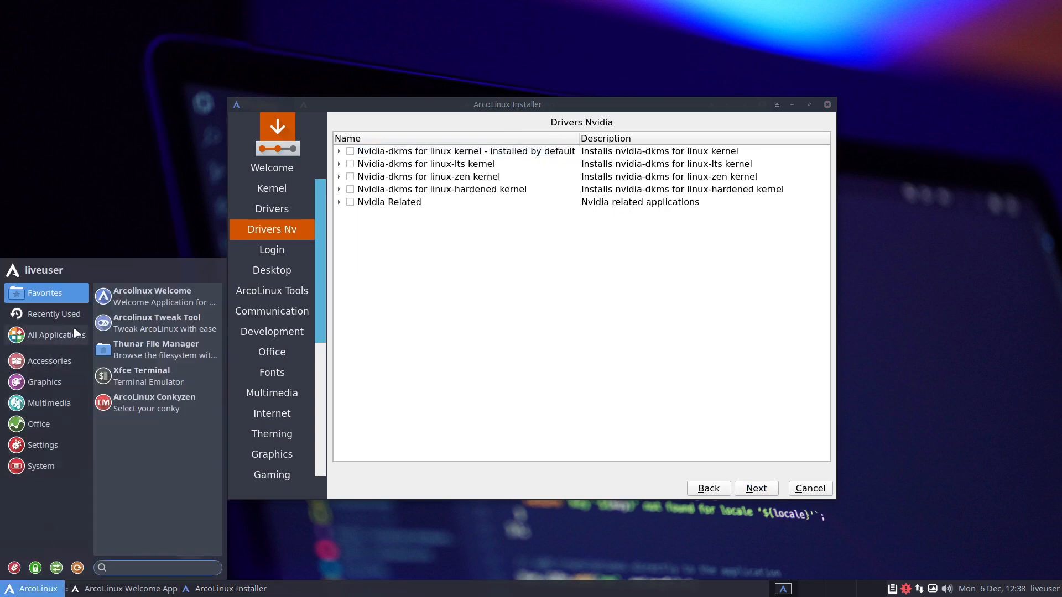
click(56, 334)
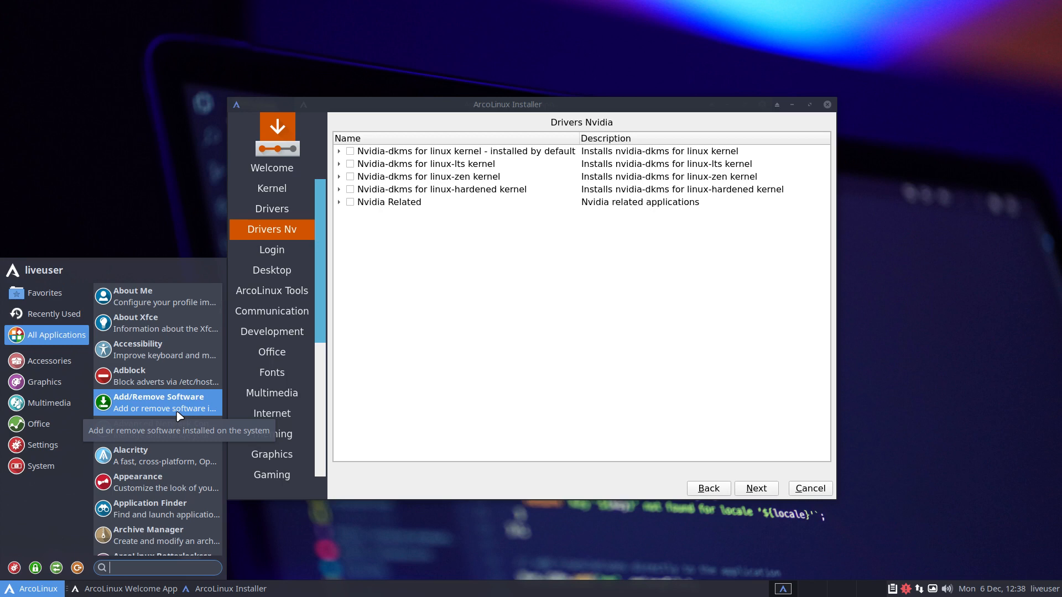
click(487, 333)
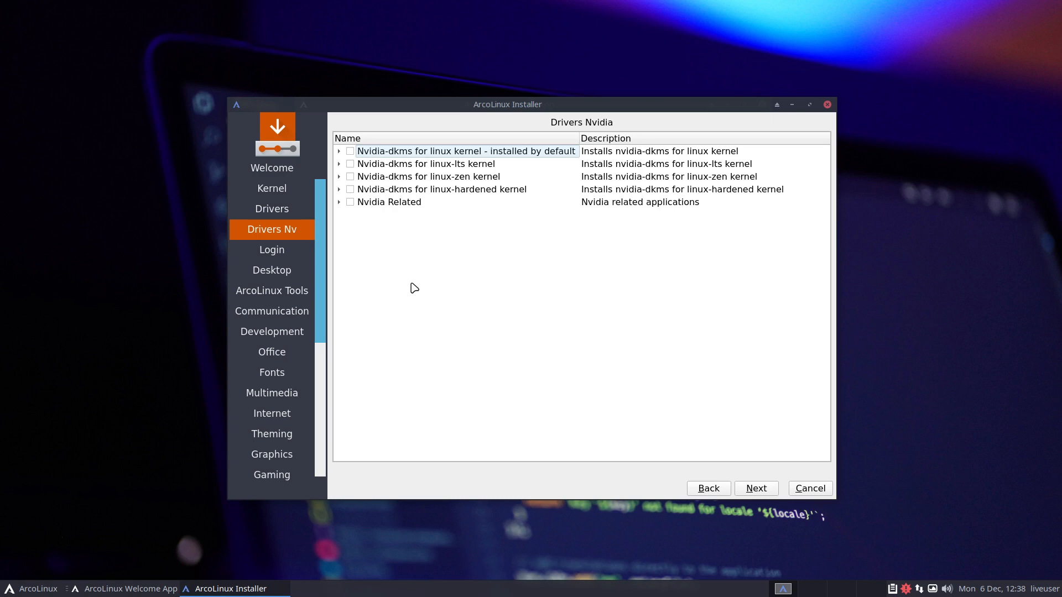
Skip through the login manager, desktop and software selection pages to the keyboard layout page.
click(768, 490)
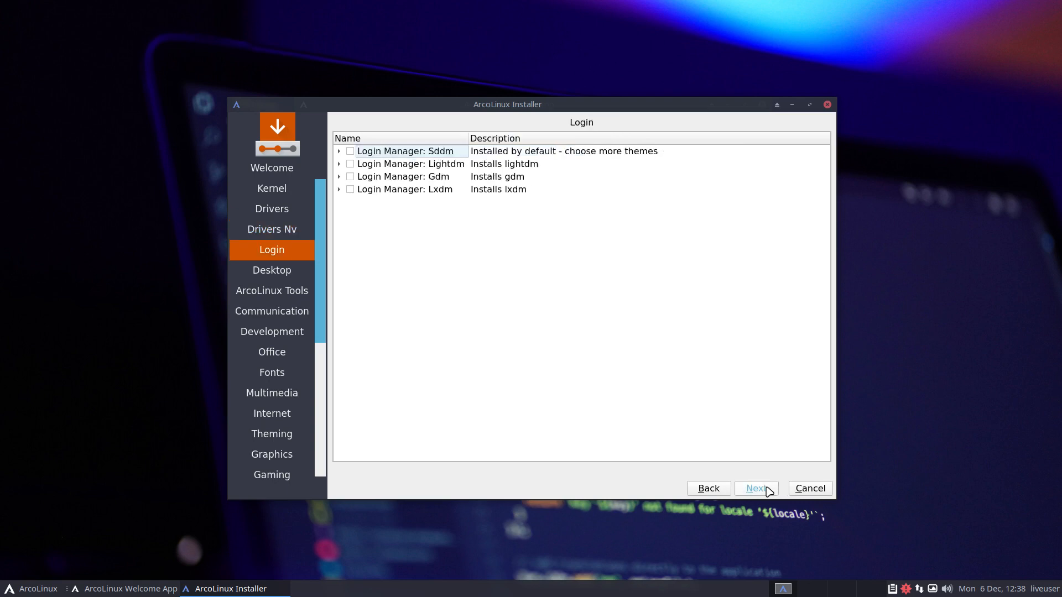
click(769, 491)
click(769, 490)
click(768, 491)
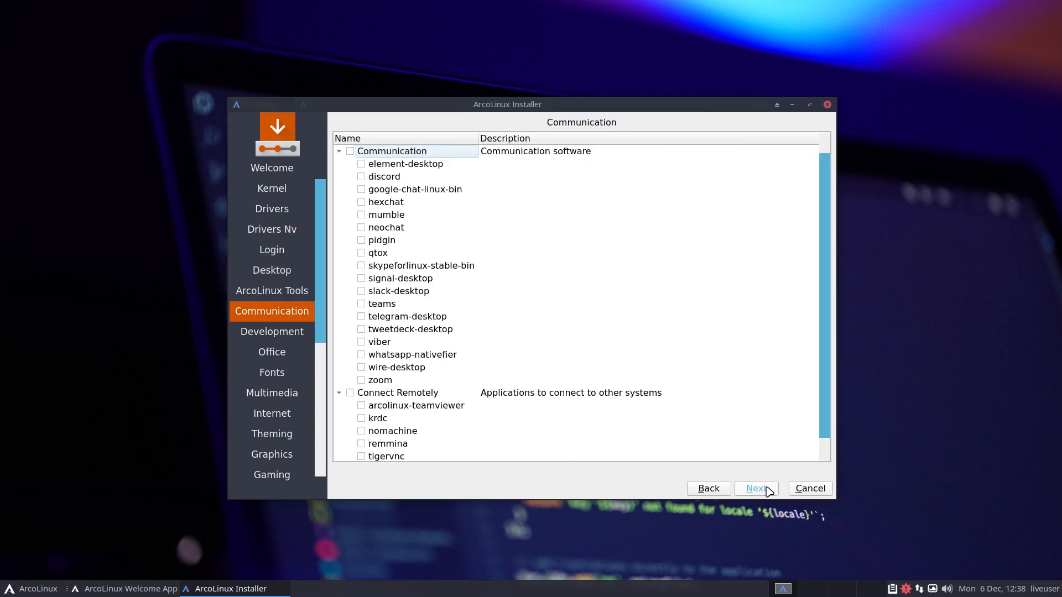
click(769, 490)
click(769, 490)
click(768, 490)
click(768, 491)
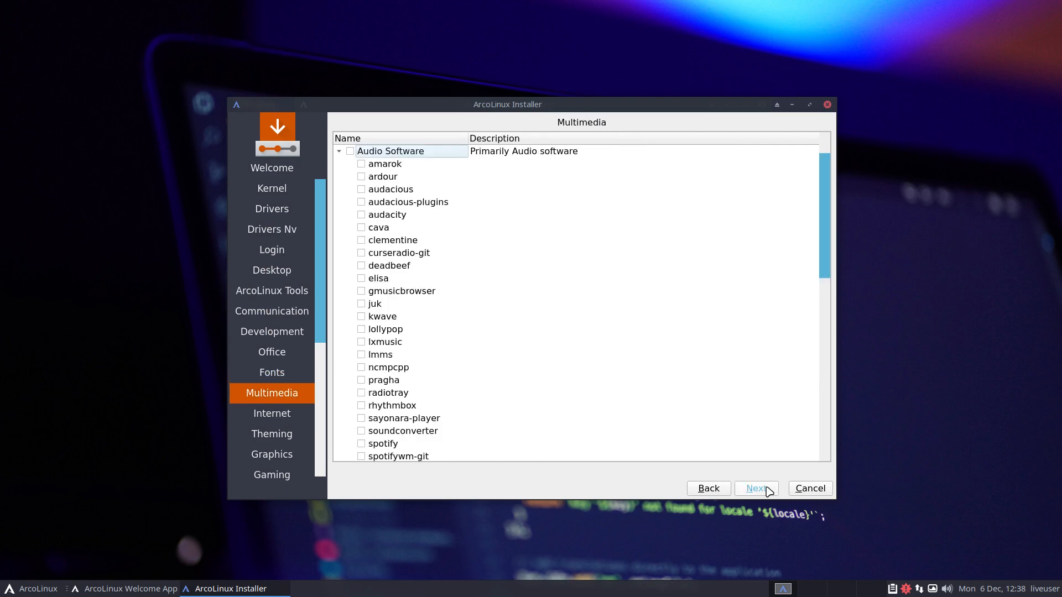
click(769, 491)
click(769, 491)
click(769, 490)
click(768, 491)
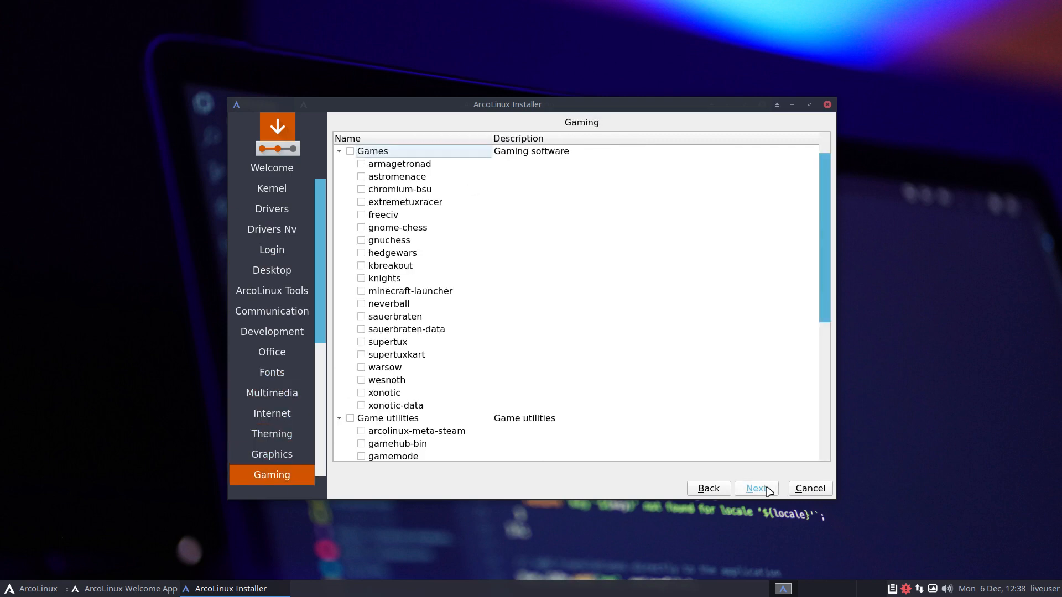
click(769, 490)
click(768, 491)
click(769, 490)
click(755, 489)
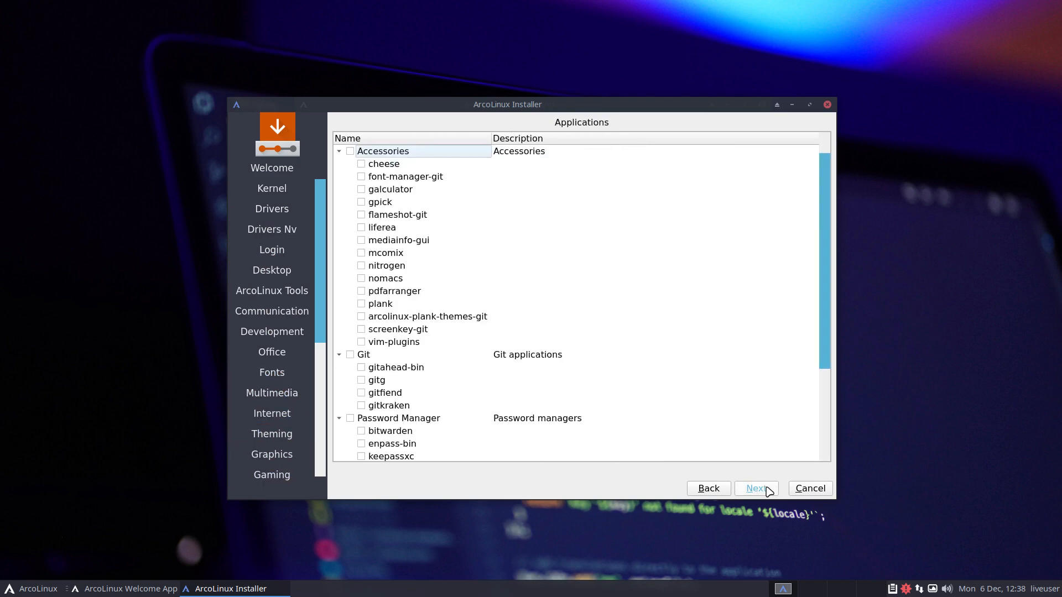
click(756, 489)
click(756, 488)
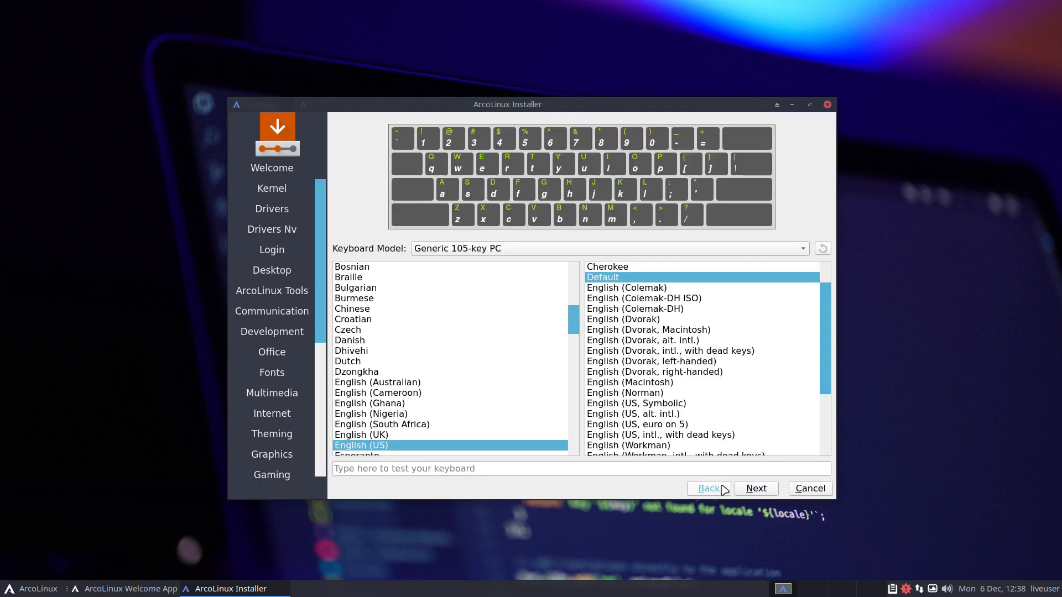
Choose the Belgian keyboard layout and proceed to the Erase disk ext4 partitioning page.
scroll(570, 320, up, 5)
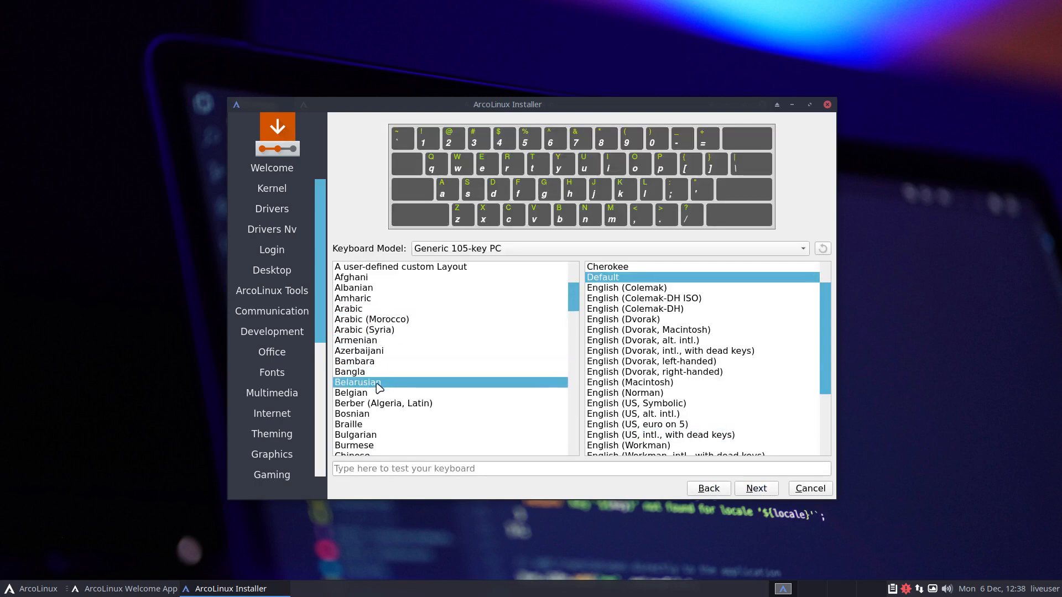
click(381, 394)
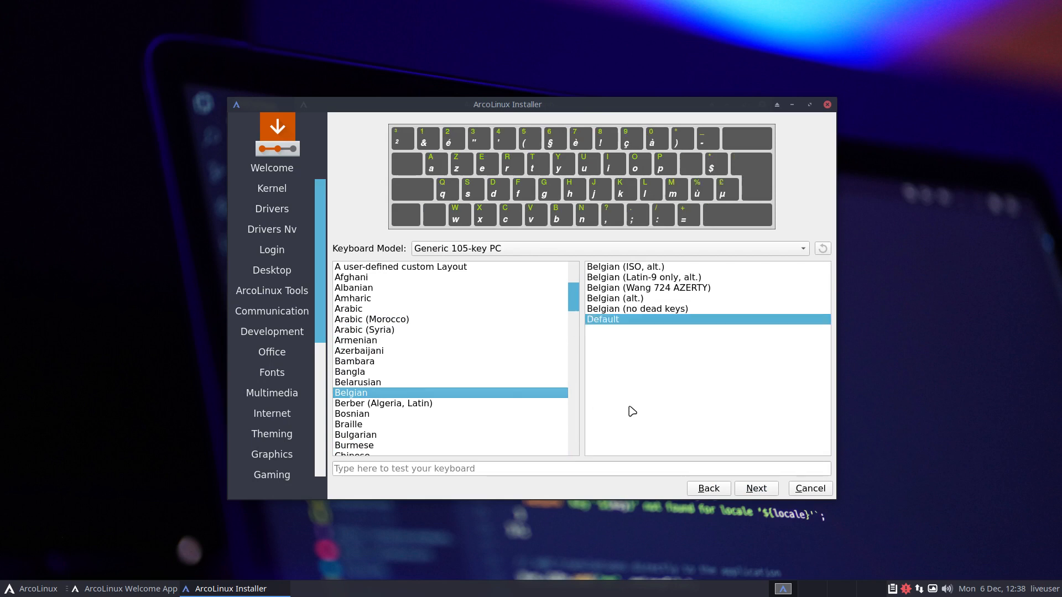
click(758, 489)
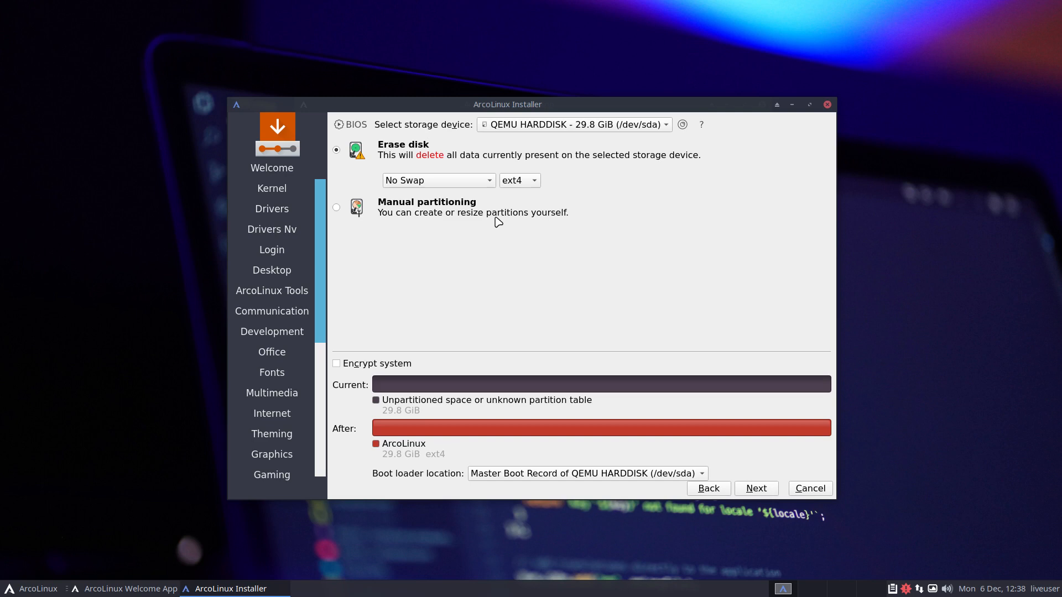
On the user account page, enter the full name and trim the hardware suffix from the computer name.
click(757, 490)
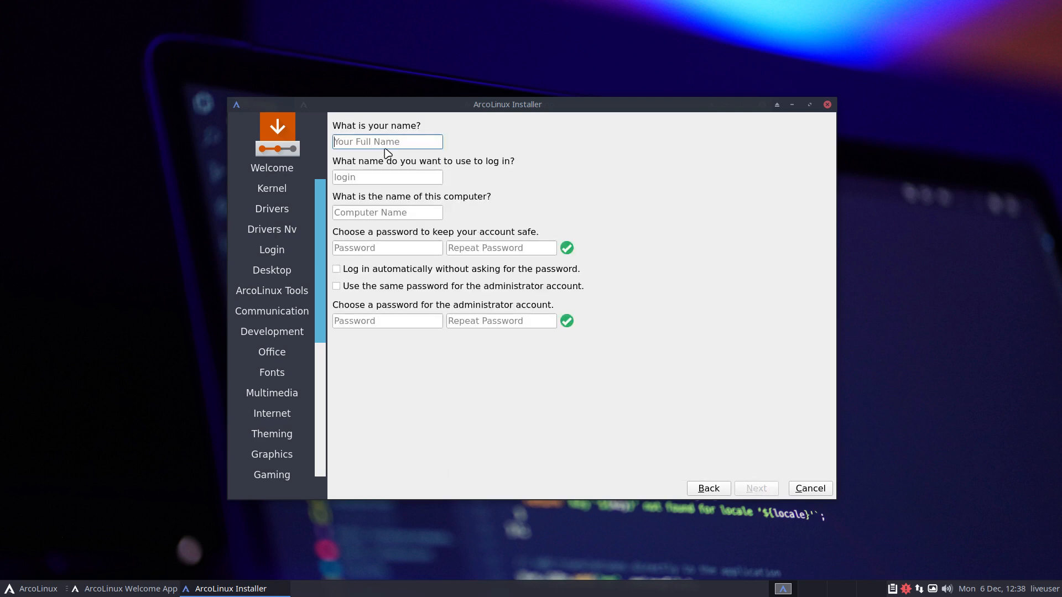
text(erik)
key(Tab)
key(Tab)
key(Tab)
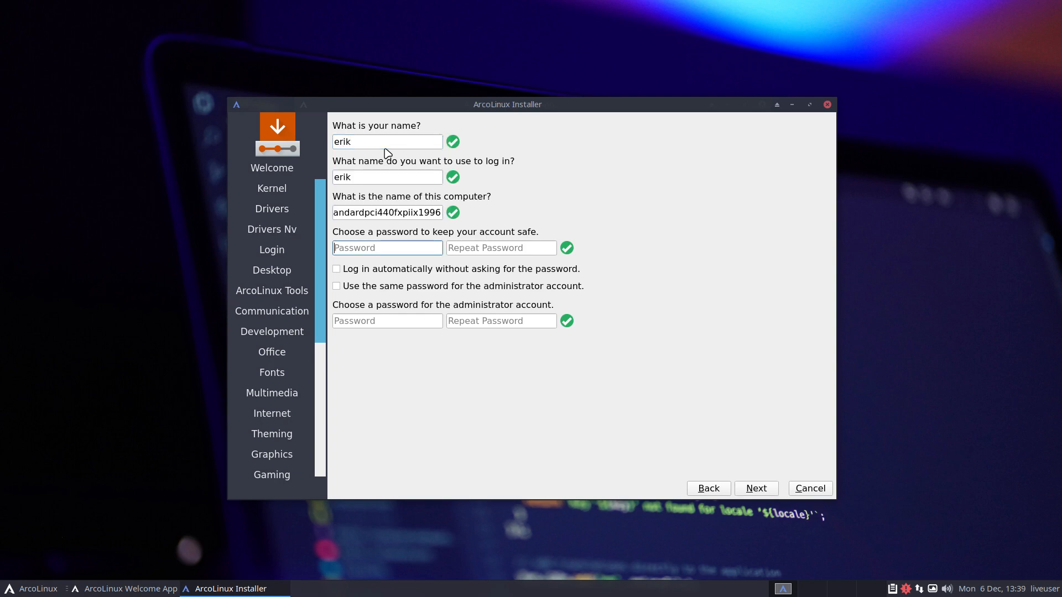
drag(412, 212, 285, 216)
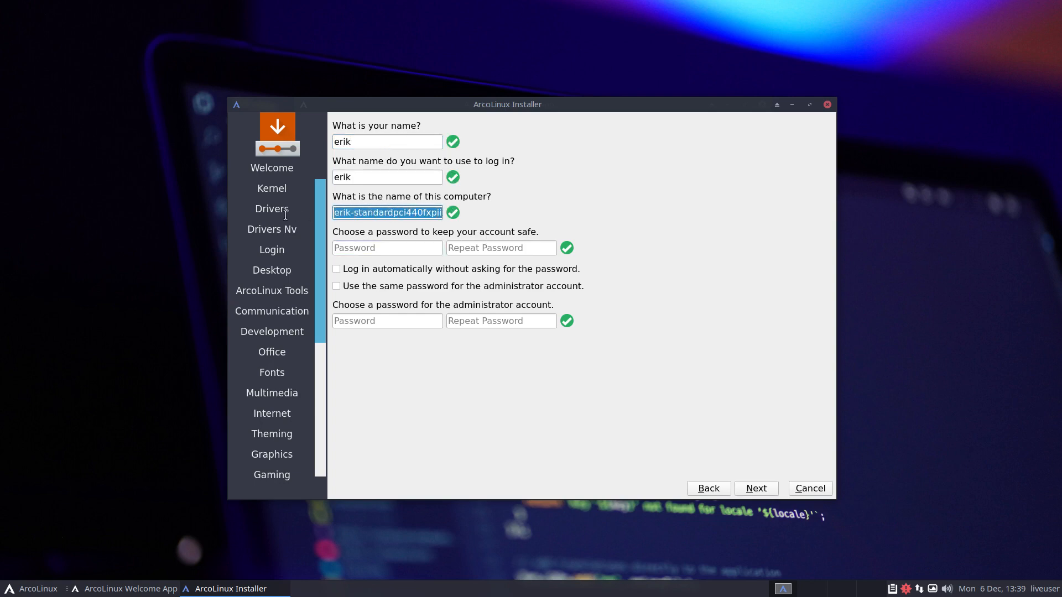
drag(404, 214, 434, 239)
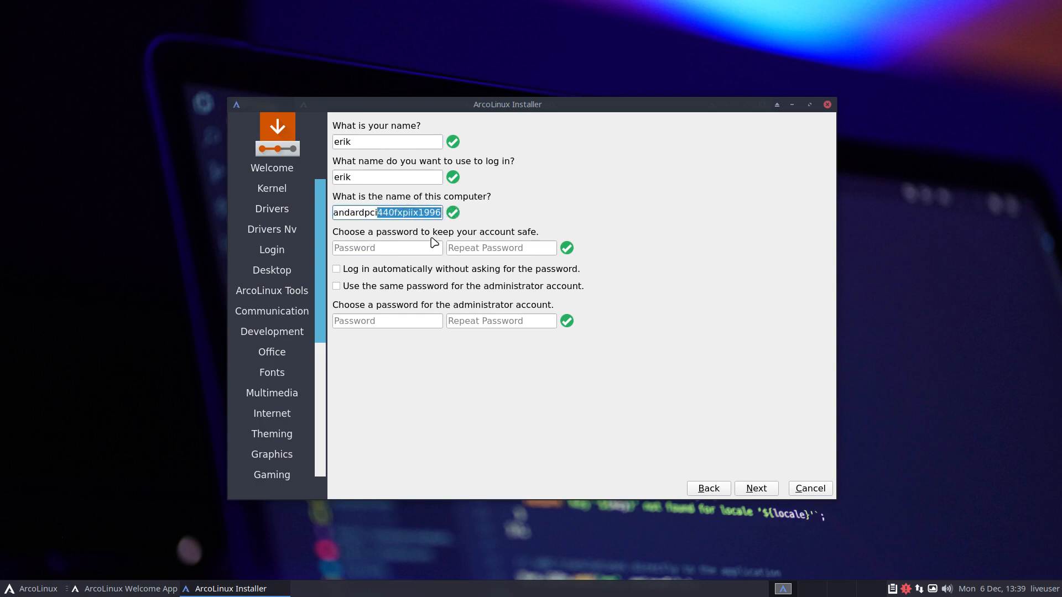
key(BackSpace)
key(BackSpace)
key(BackSpace)
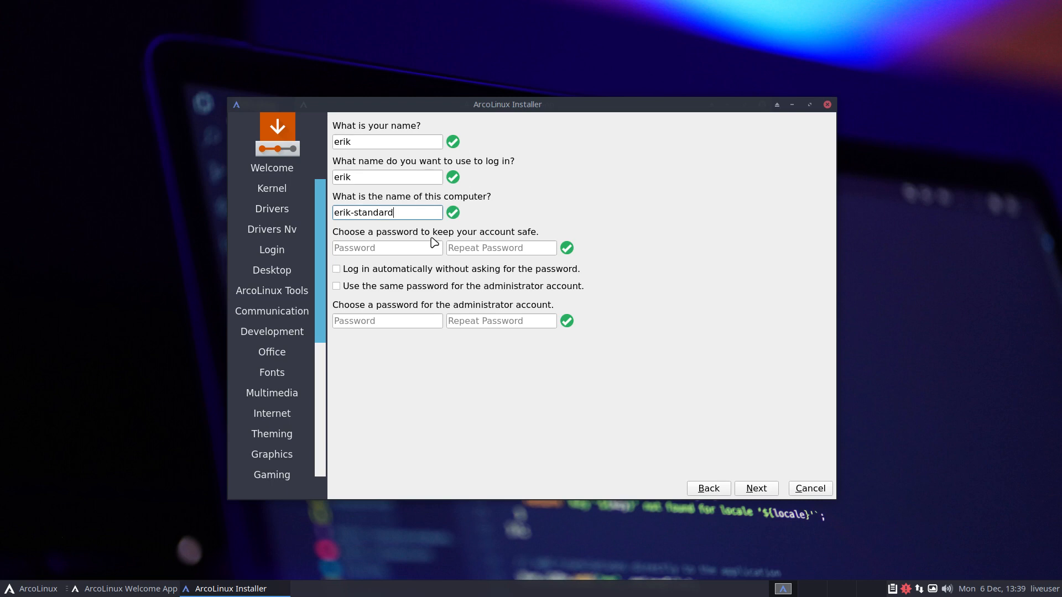
Enter and repeat the account password, enable auto-login and the same administrator password, and continue.
click(417, 245)
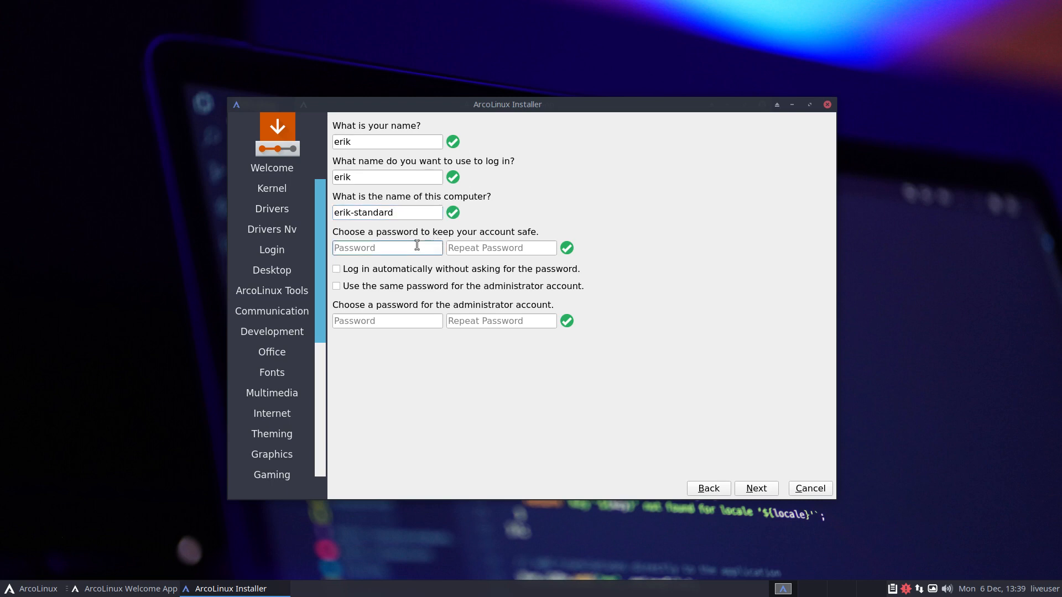
key(Tab)
key(Tab)
key(Tab)
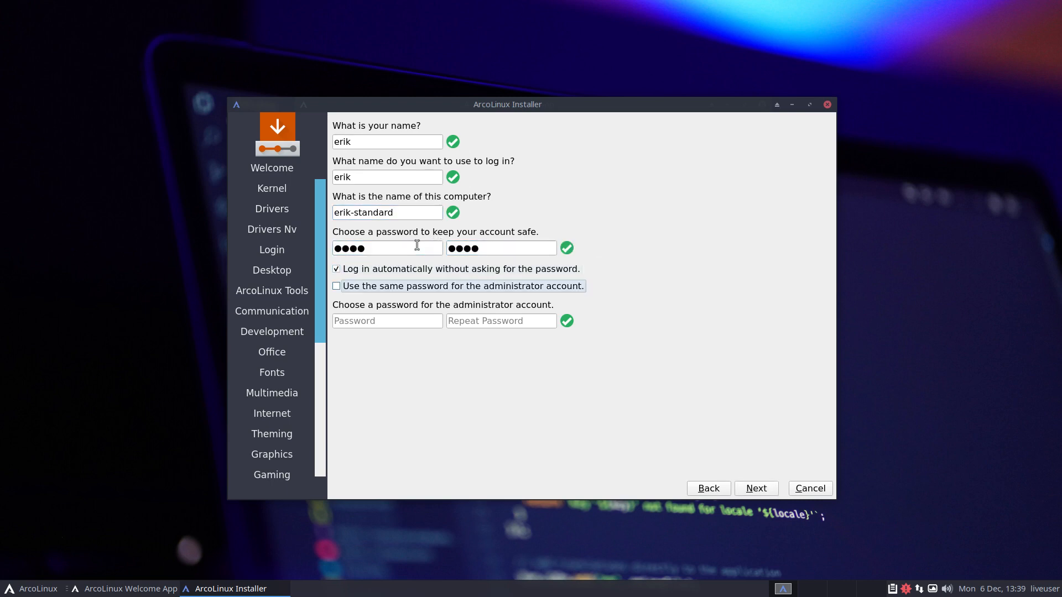
click(755, 488)
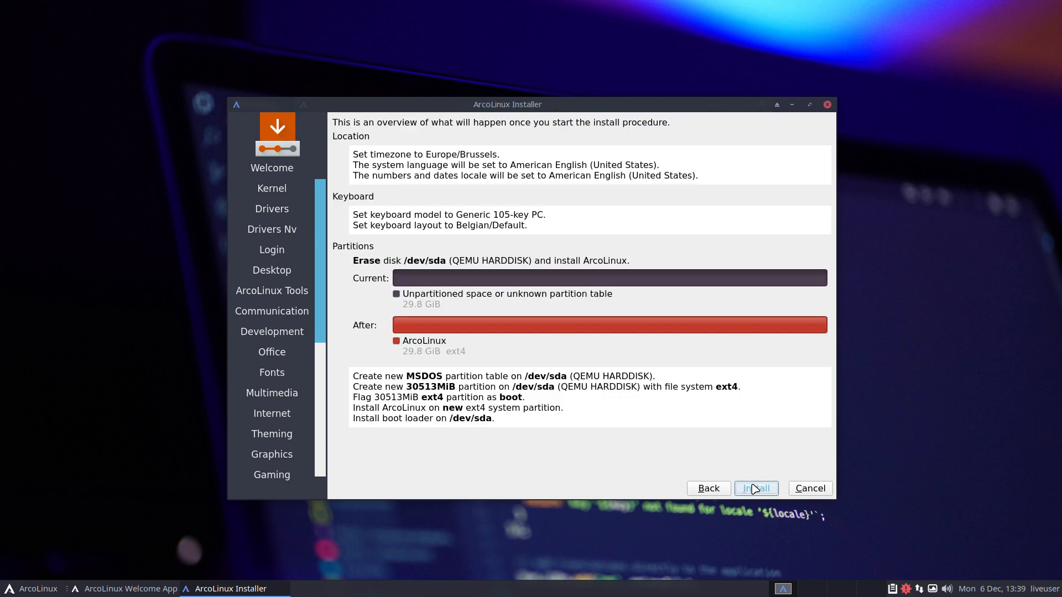
Start the ArcoLinux installation from the summary page.
click(755, 488)
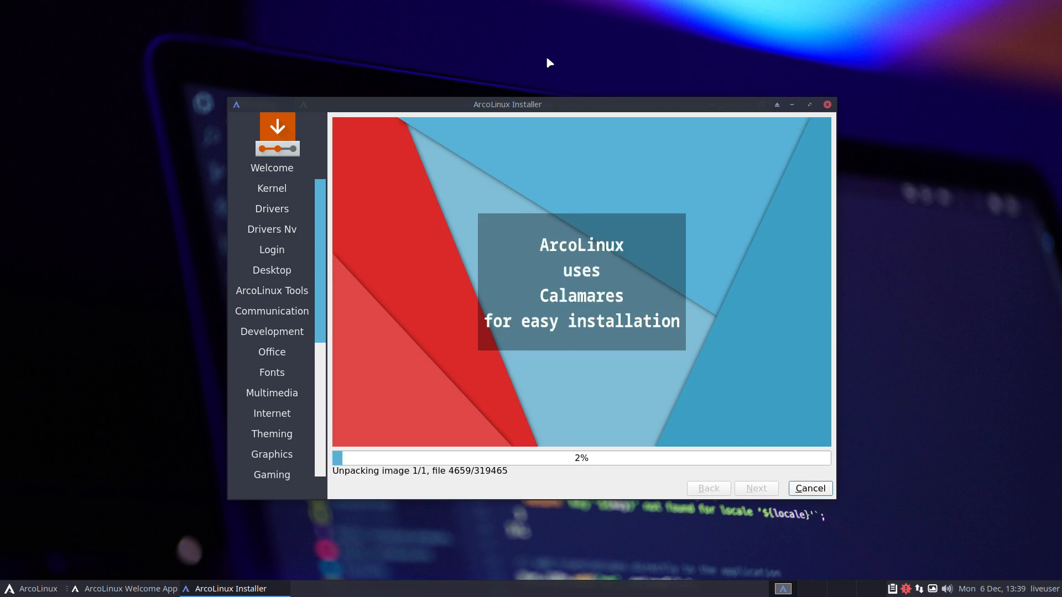
Leave the VM for the Boxes collection and try list view and selection mode.
mouse_move(505, 3)
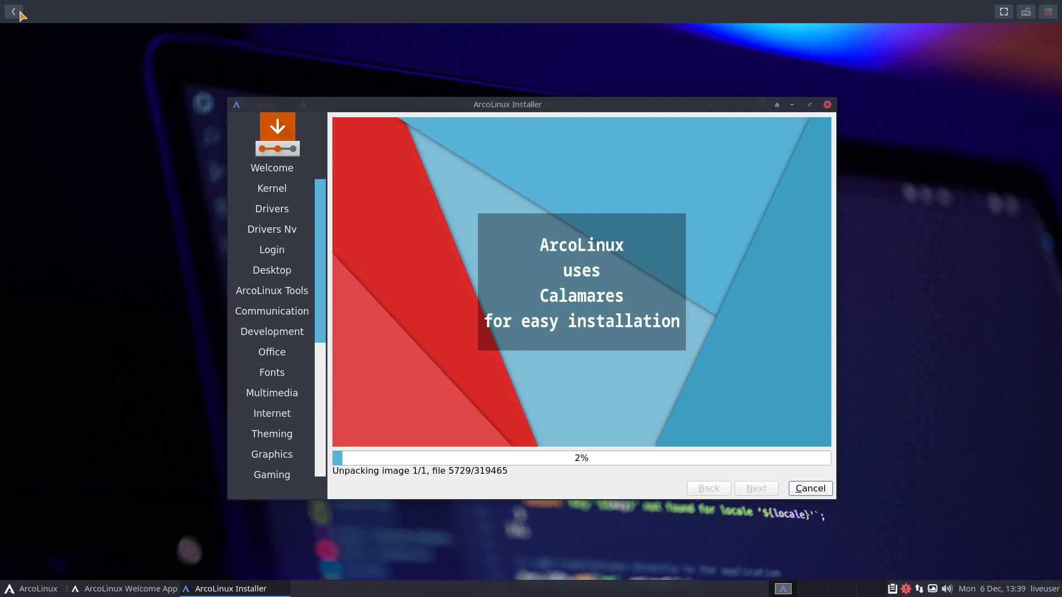
click(14, 11)
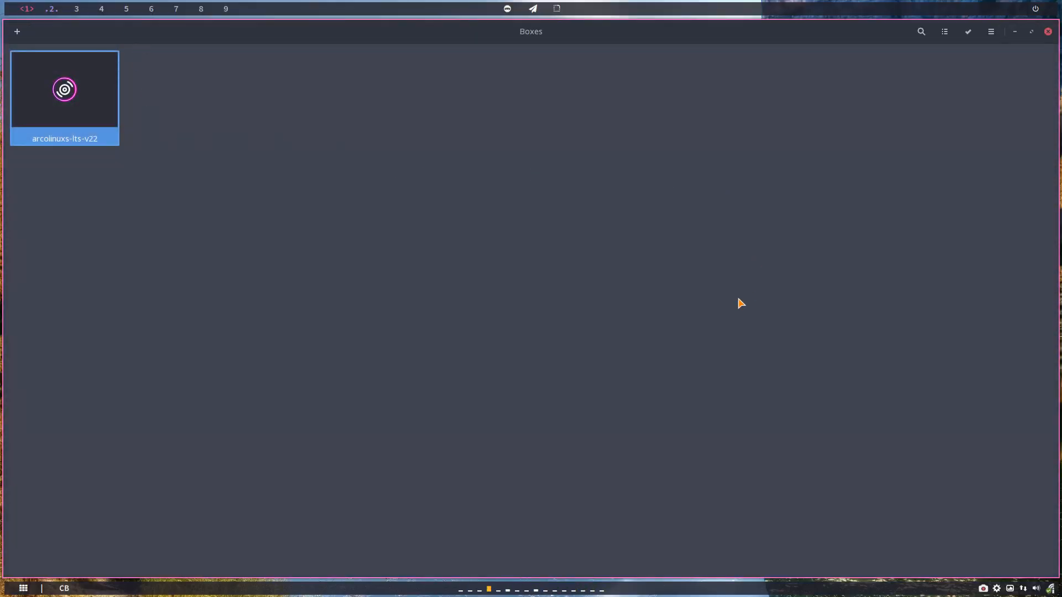
click(945, 32)
click(945, 33)
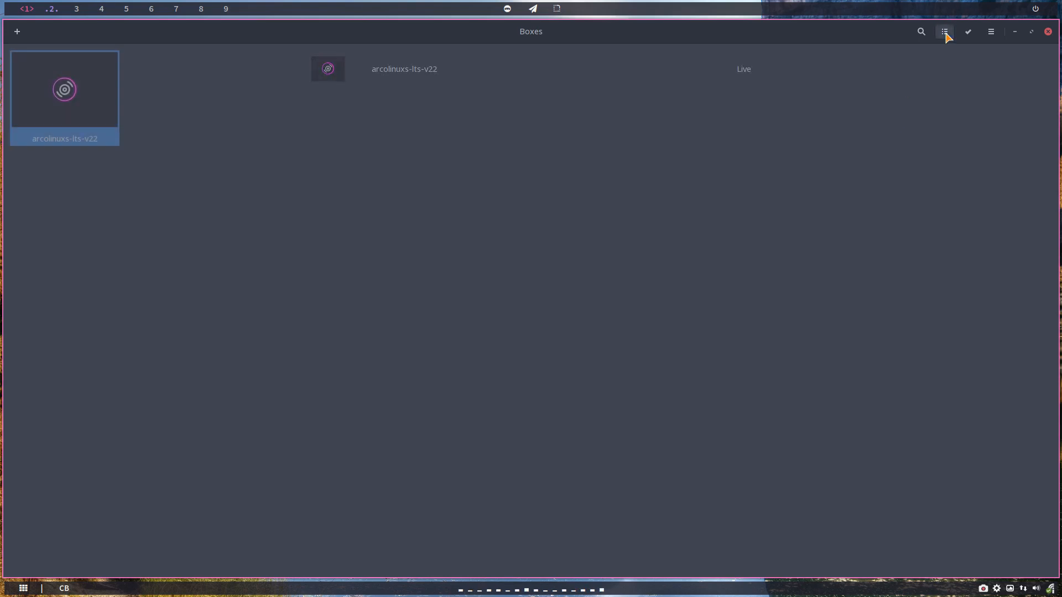
click(969, 34)
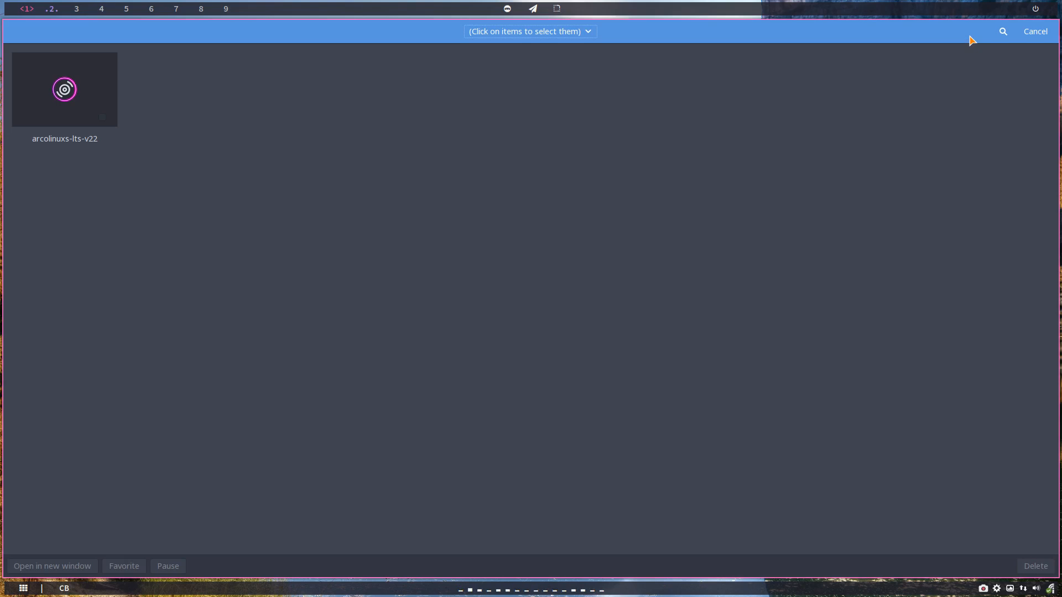
click(1034, 32)
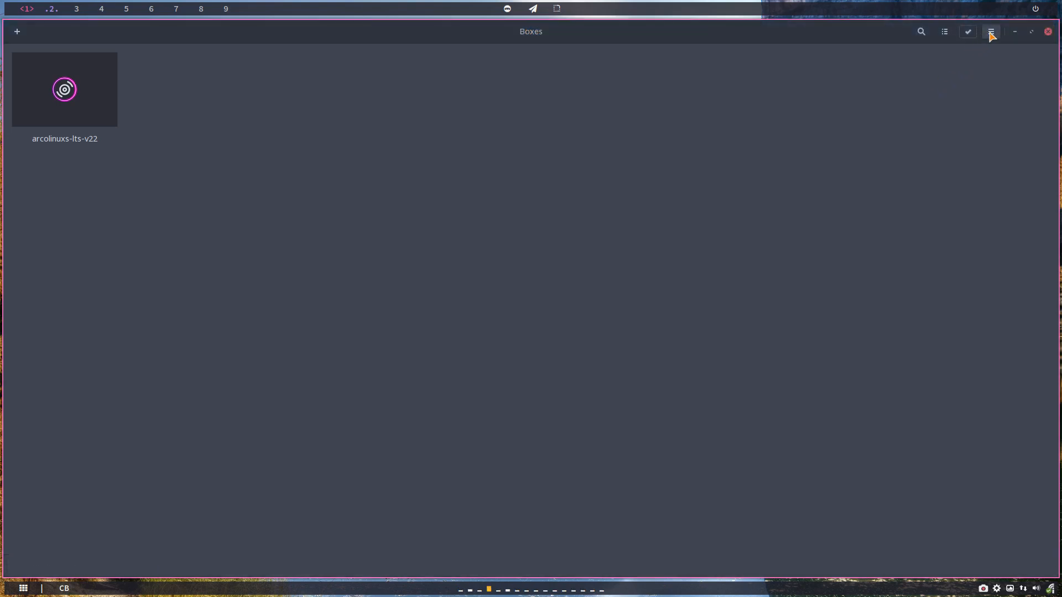
View the About Boxes information and highlight the copyright holder.
click(991, 33)
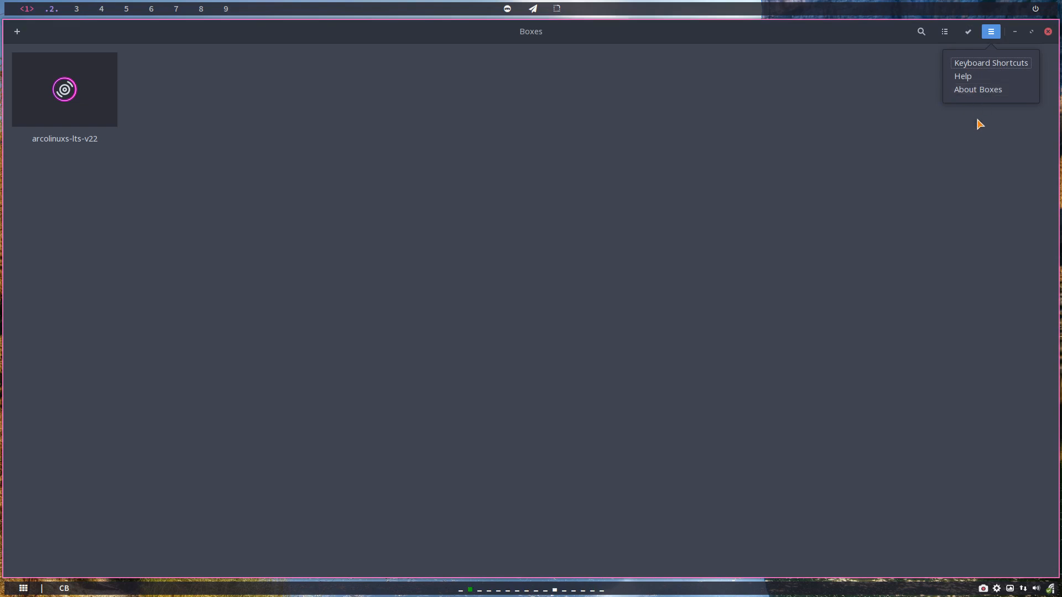
click(995, 92)
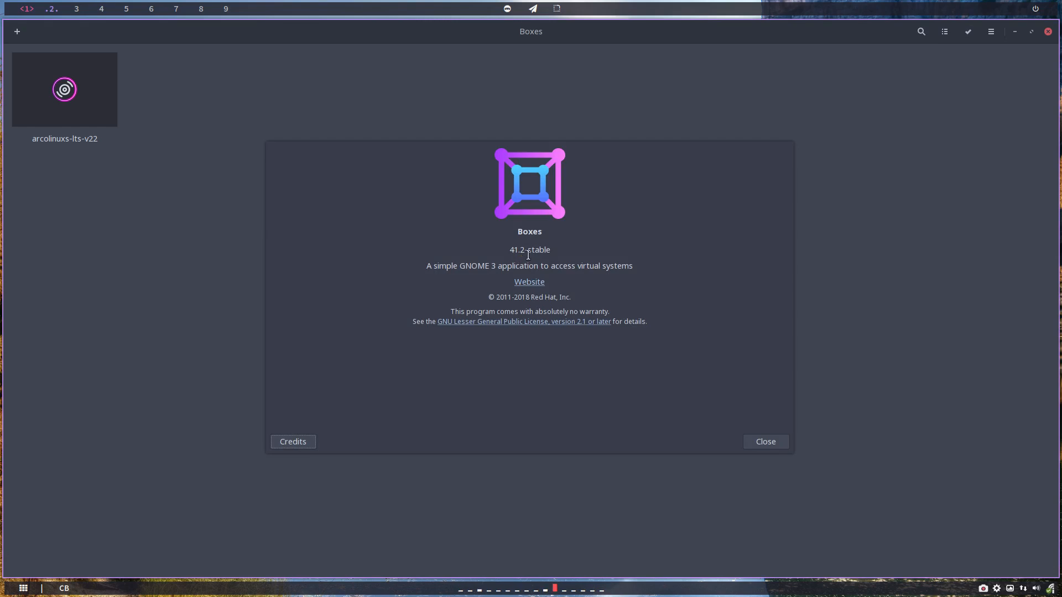
drag(530, 297, 575, 298)
click(761, 442)
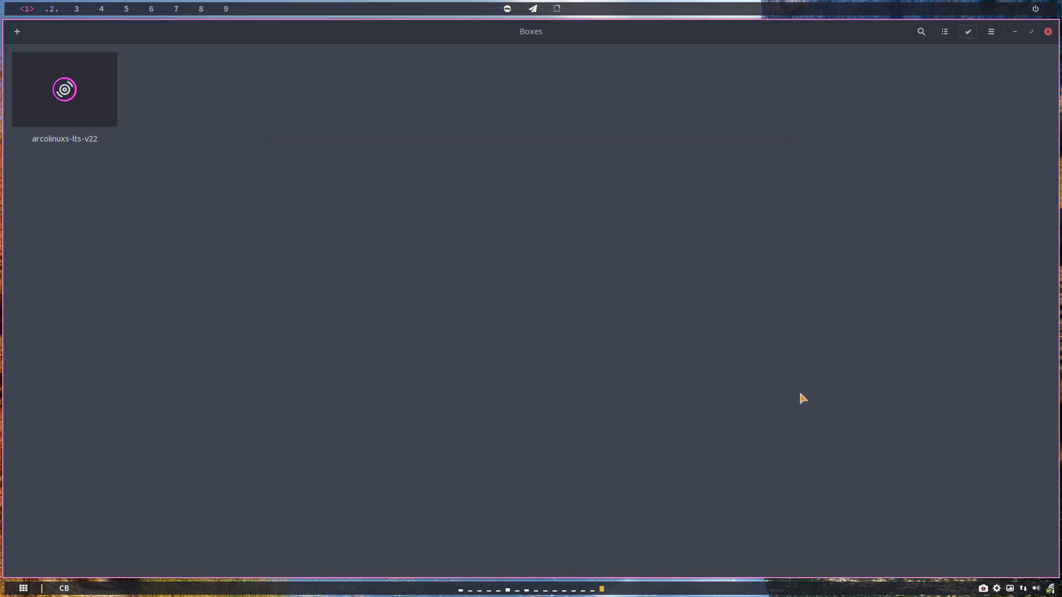
Check About Boxes again, then reopen the arcolinuxs-lts-v22 box.
click(991, 33)
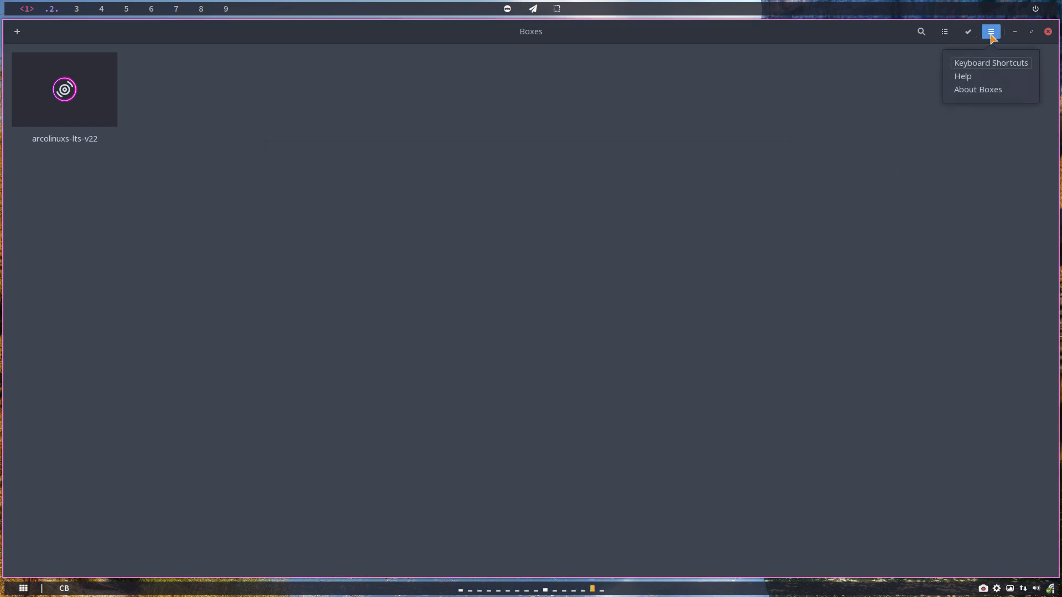
click(991, 33)
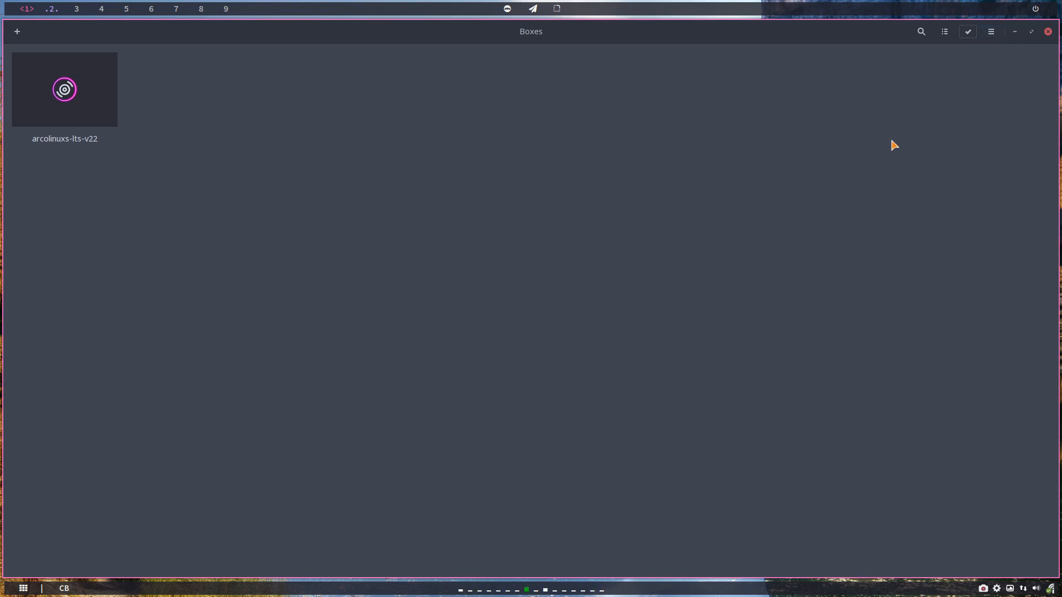
click(993, 33)
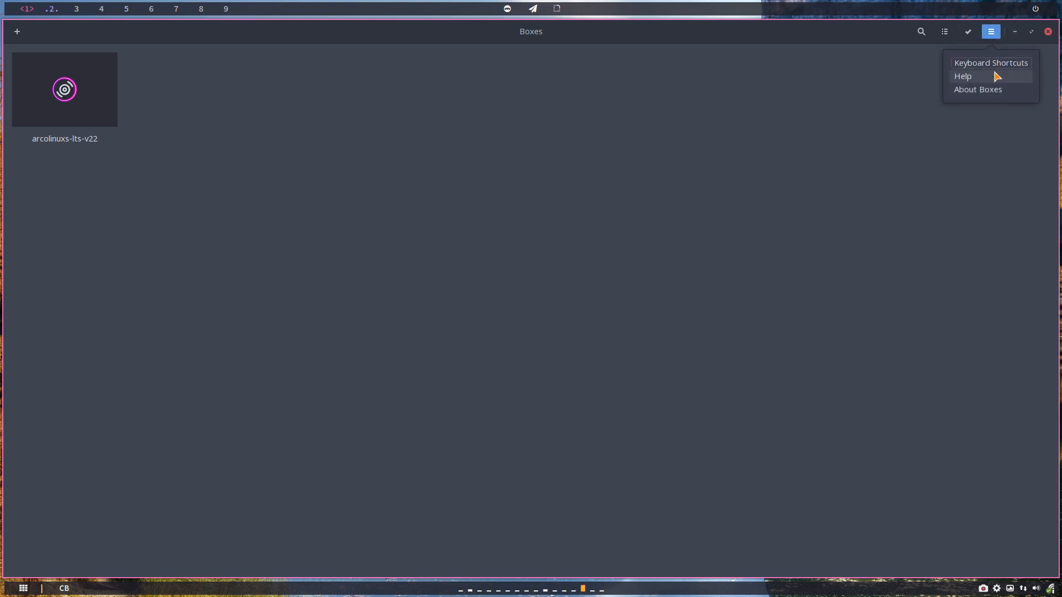
click(990, 90)
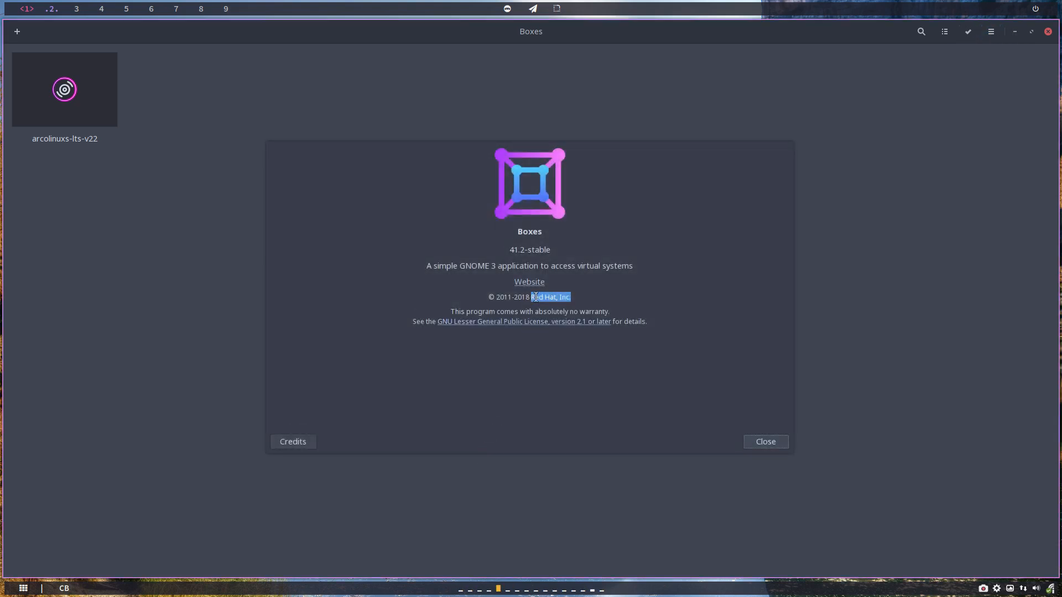
drag(514, 297, 592, 297)
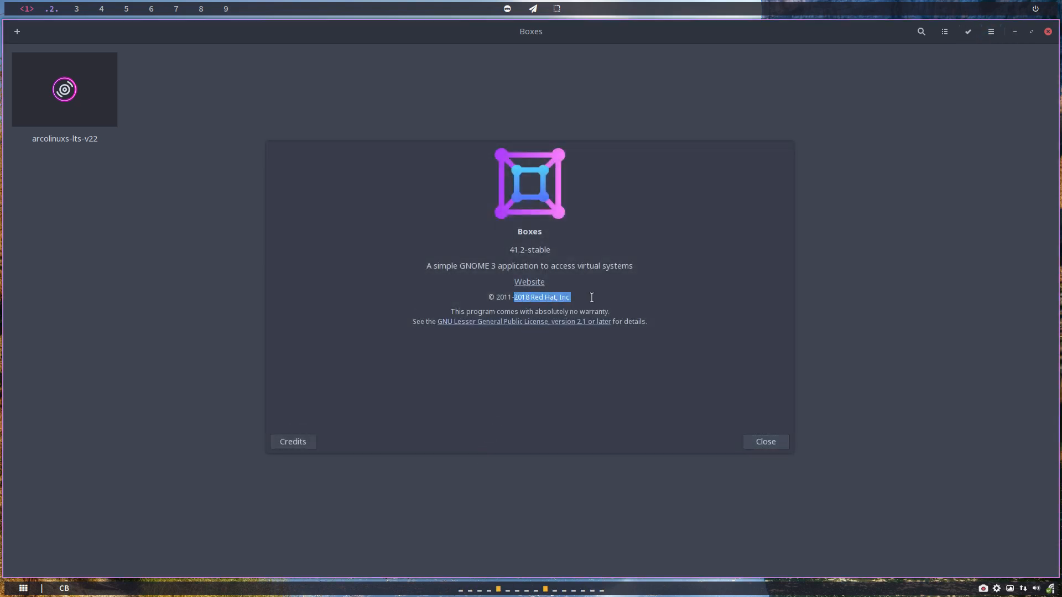
click(757, 441)
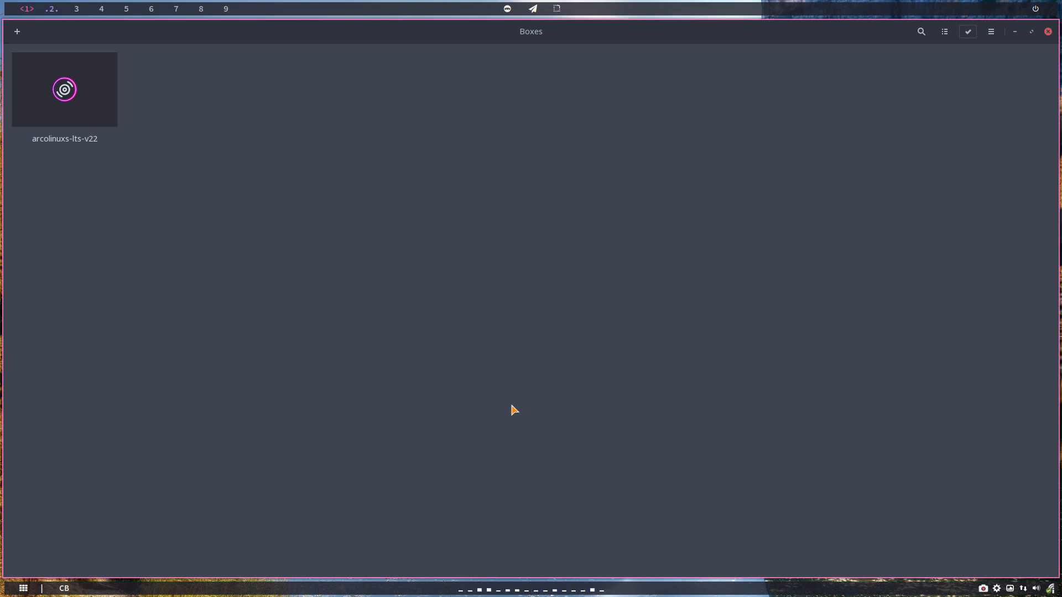
click(76, 87)
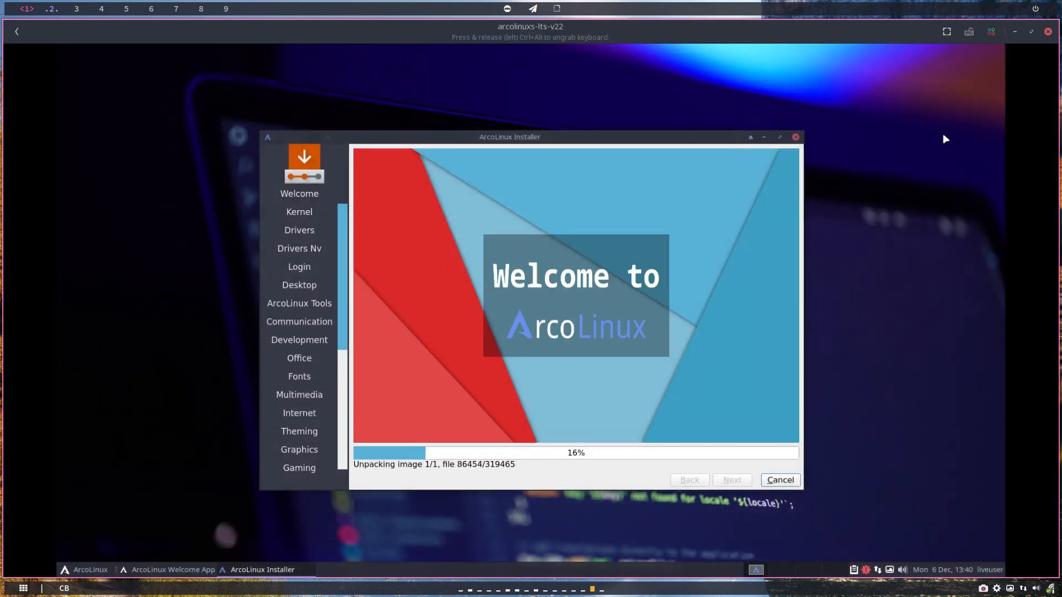
Open Properties for the arcolinuxs-lts-v22 box from its actions menu.
click(991, 32)
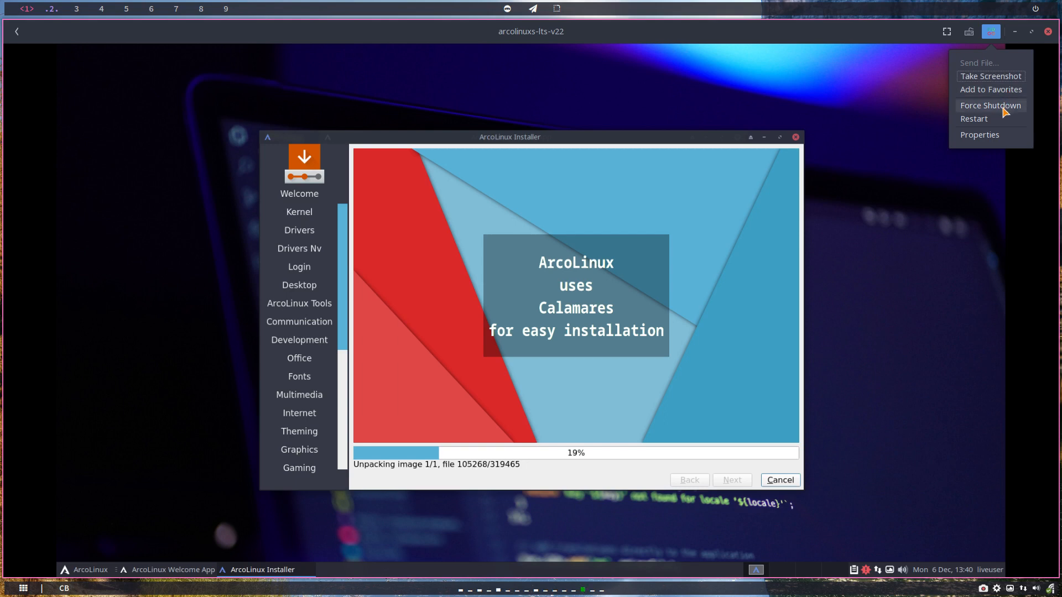
click(995, 138)
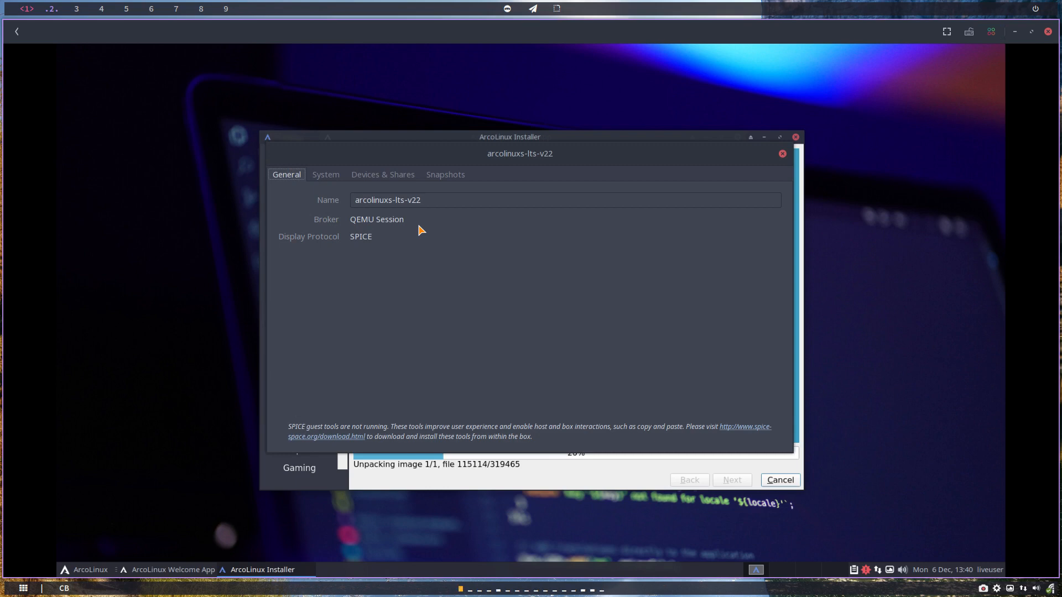
Check the System resources and Troubleshooting Log, then view Devices & Shares with the ISO and USB devices.
click(329, 175)
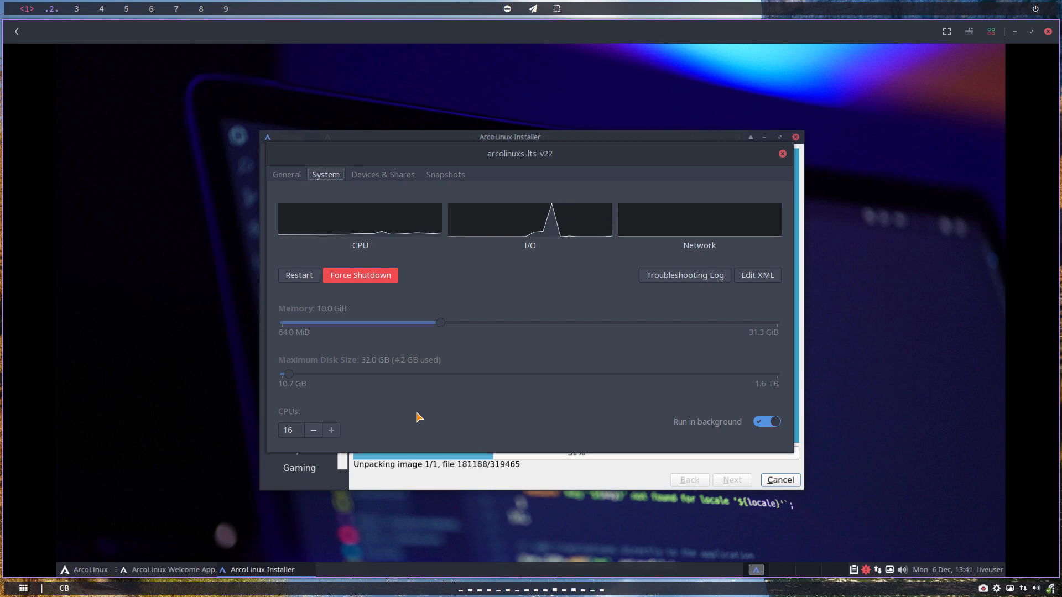
click(694, 276)
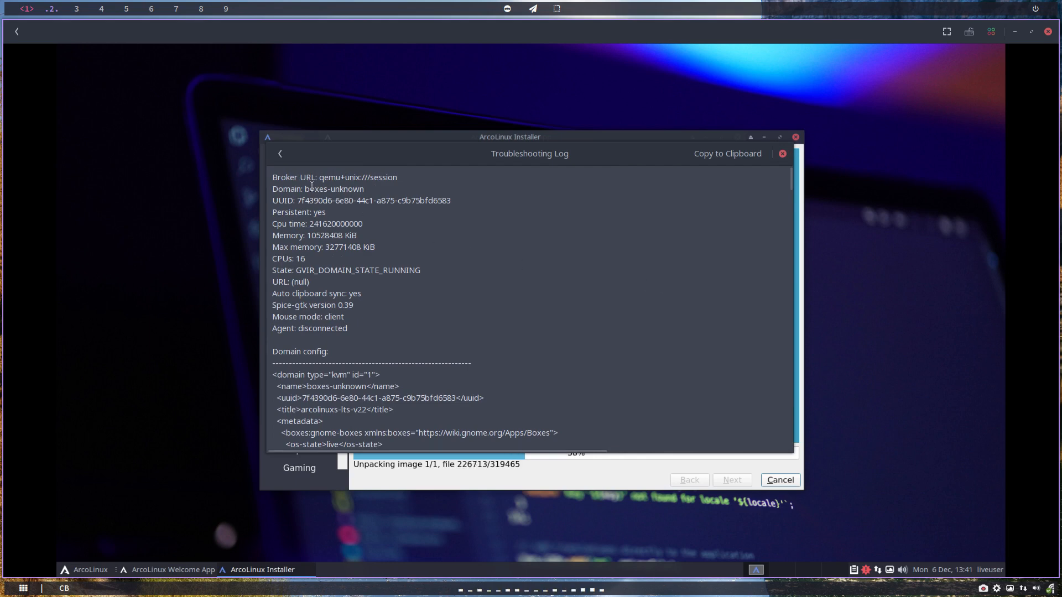
click(281, 154)
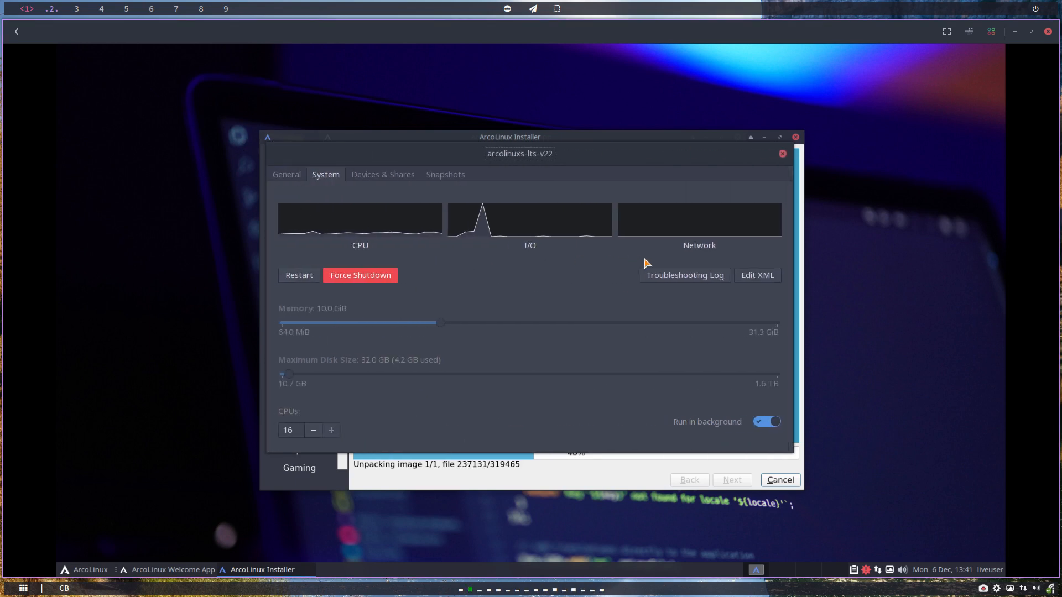
click(380, 178)
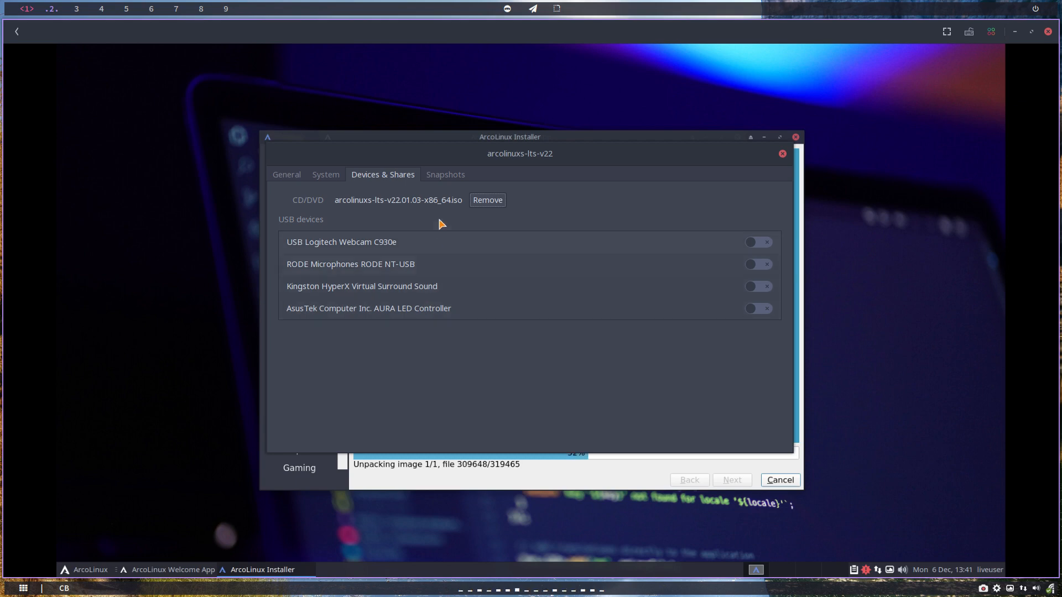
Glance at the Snapshots tab and close the VM properties dialog.
click(445, 176)
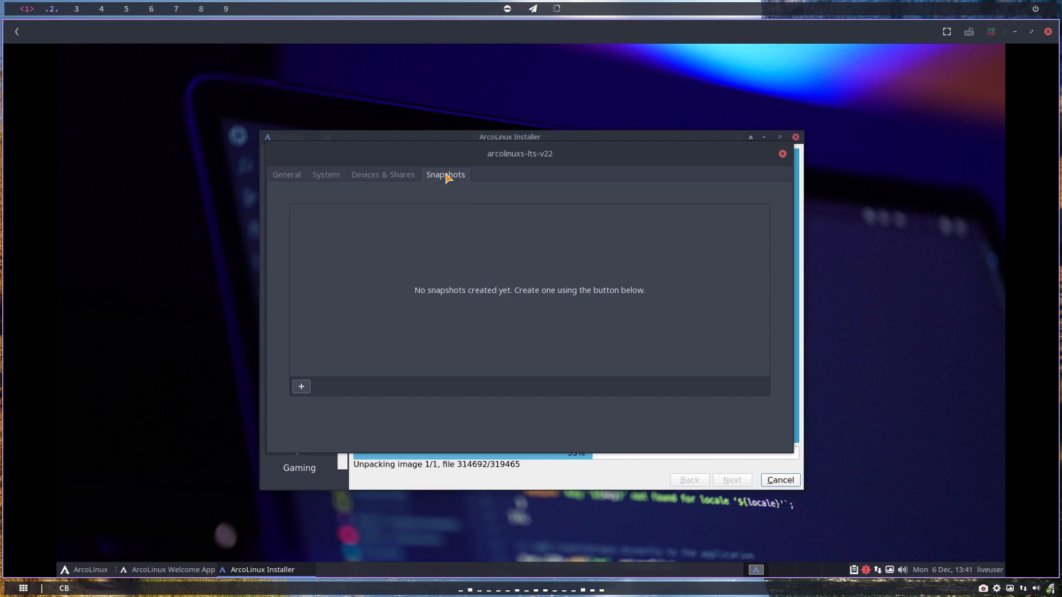
click(782, 154)
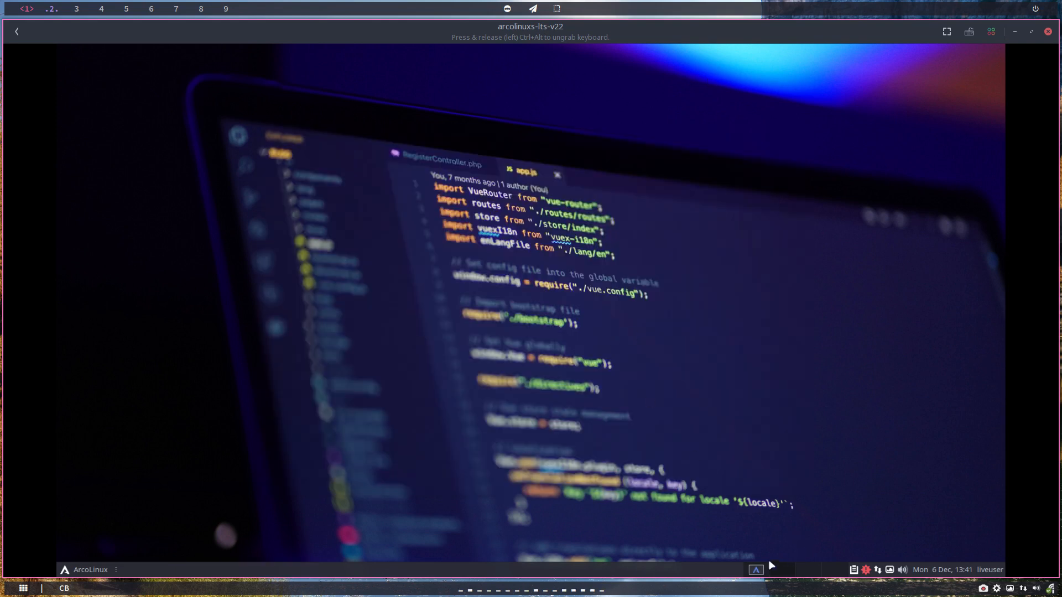
Bring the installer into view, move it higher, and click Done to restart after installation.
click(757, 572)
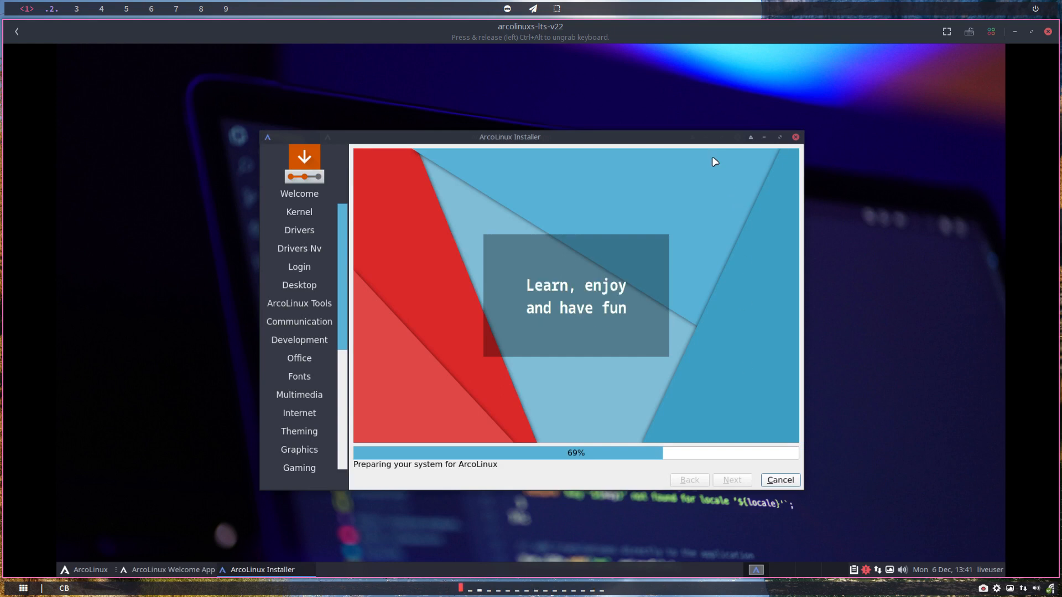
drag(541, 137, 537, 104)
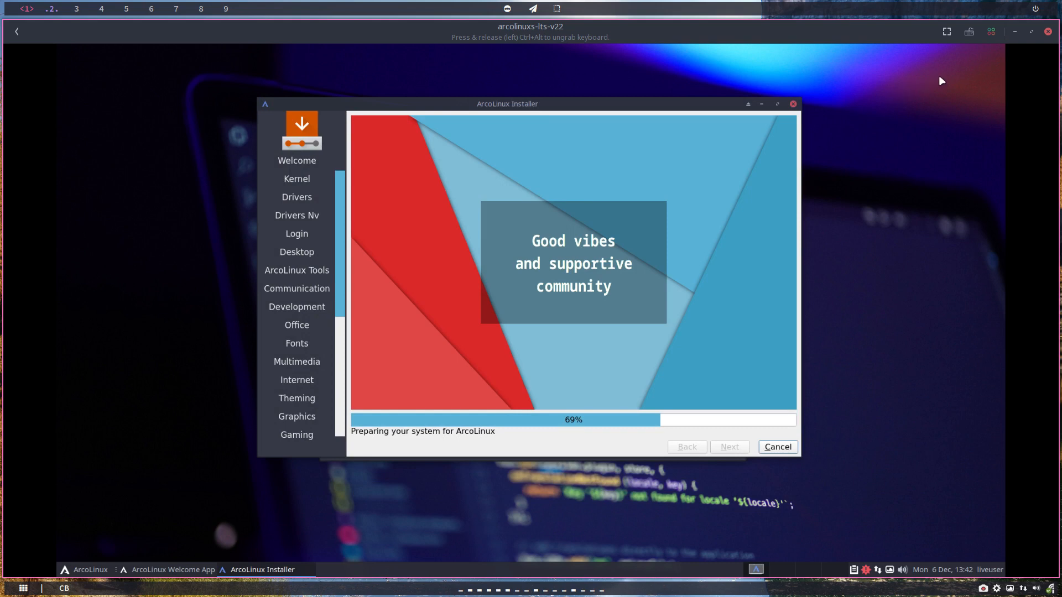
click(992, 32)
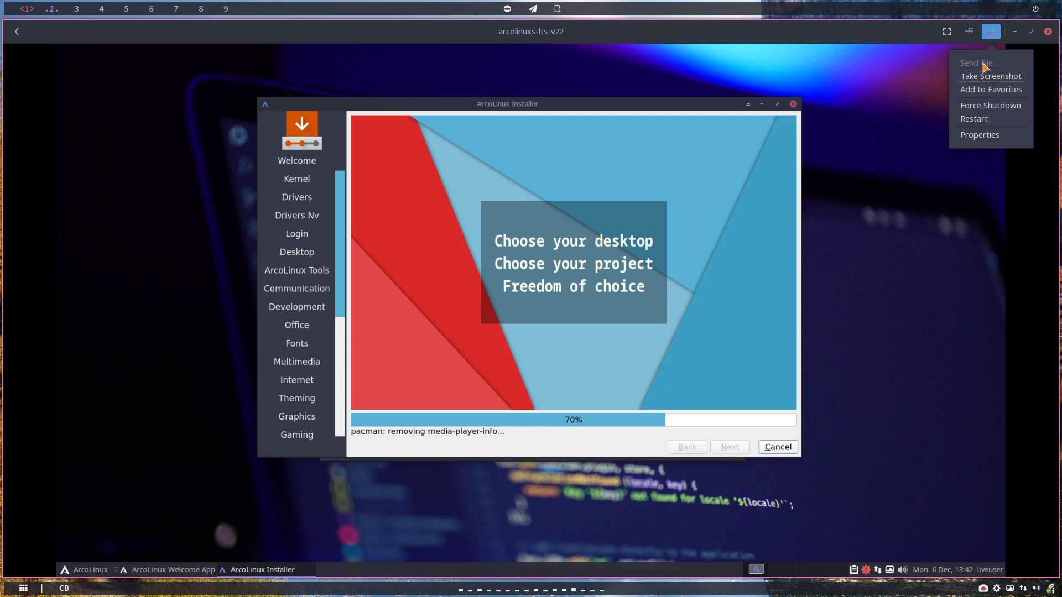
click(972, 237)
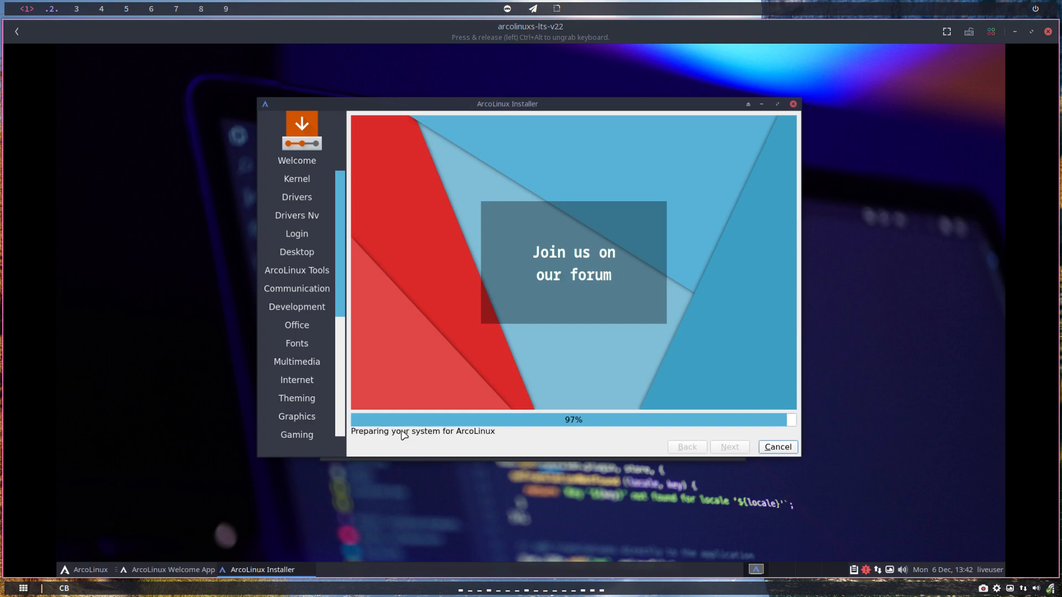
click(777, 448)
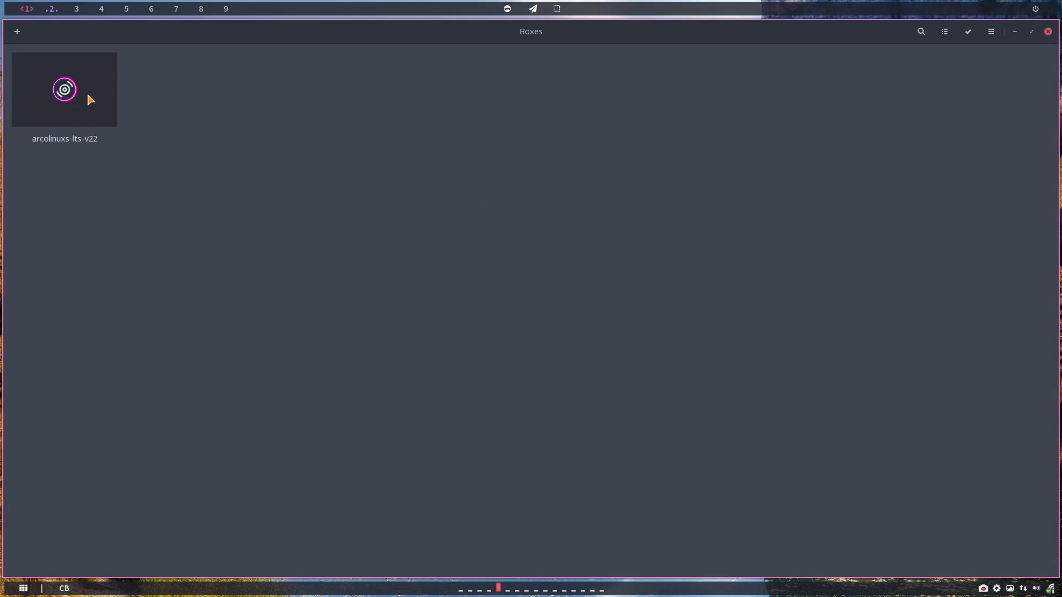
Boot the arcolinuxs-lts-v22 VM fullscreen and dismiss the Connection Established notification.
click(90, 97)
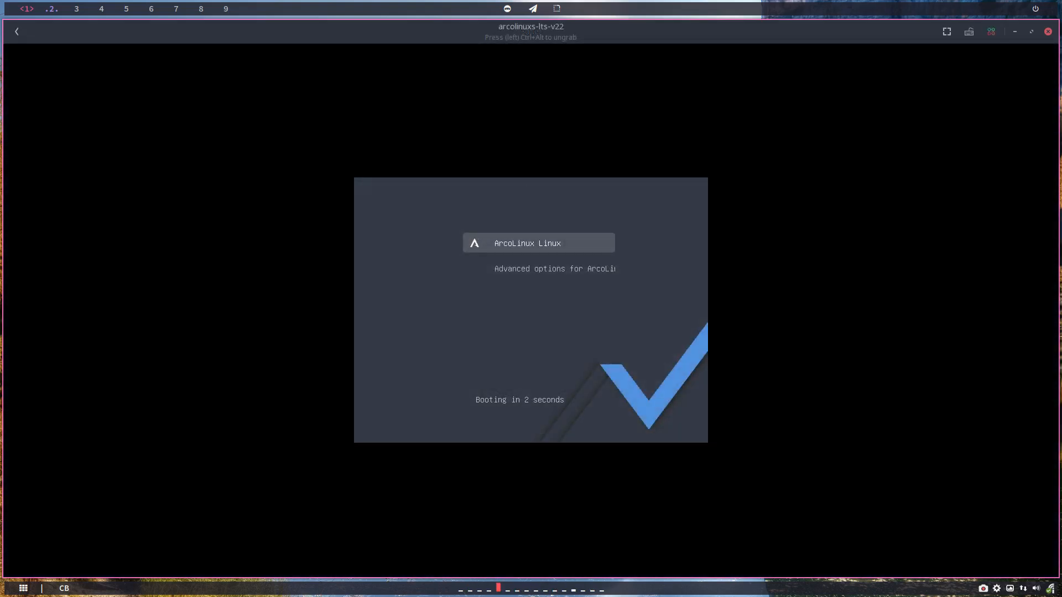
click(947, 31)
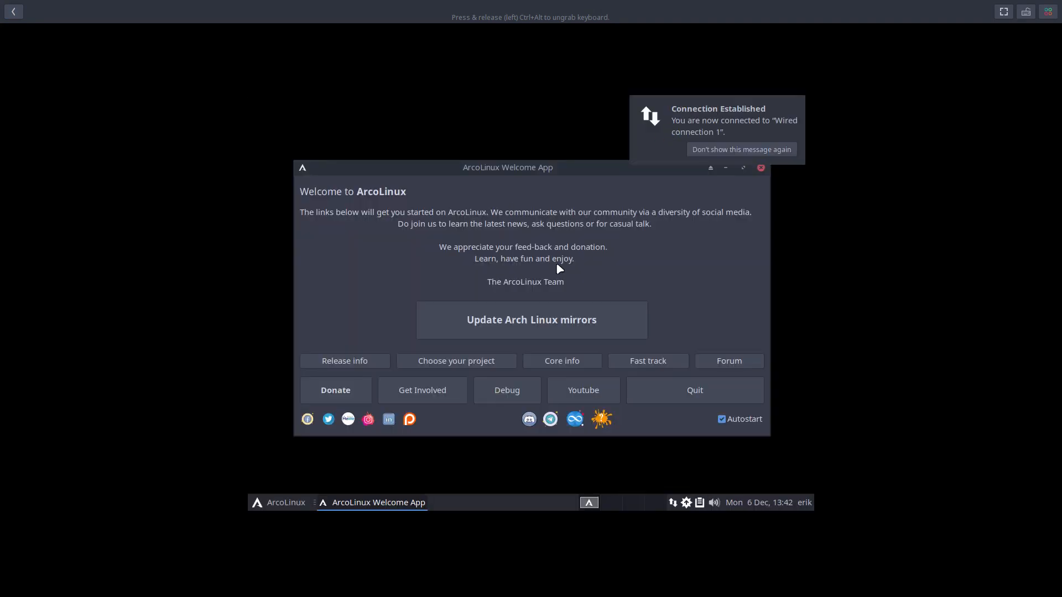
click(724, 151)
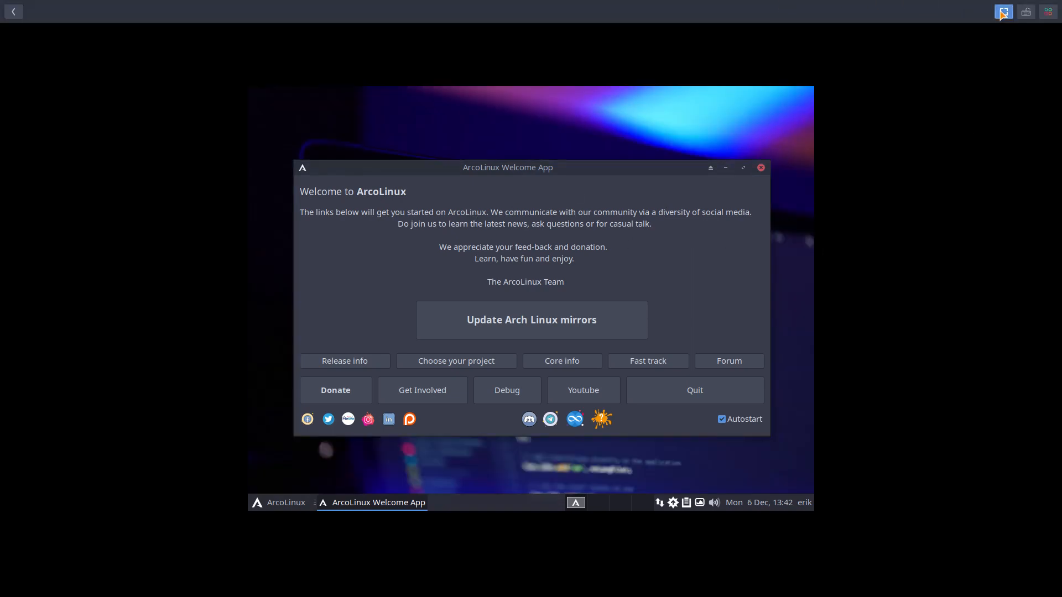
click(1002, 12)
click(947, 31)
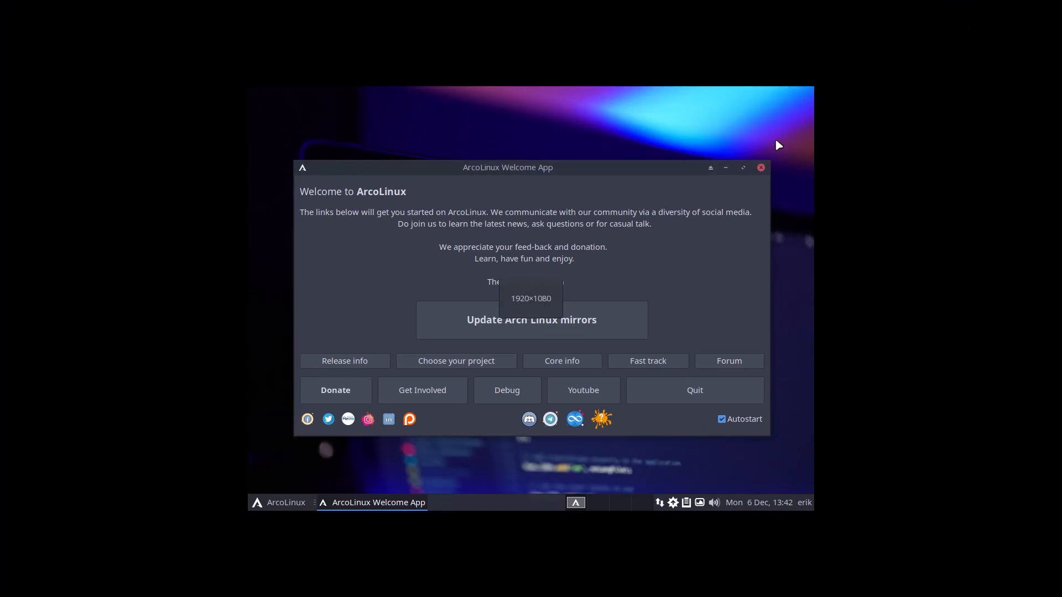
Quit the Welcome App, open and close a terminal and Thunar, then launch Settings Manager.
click(715, 394)
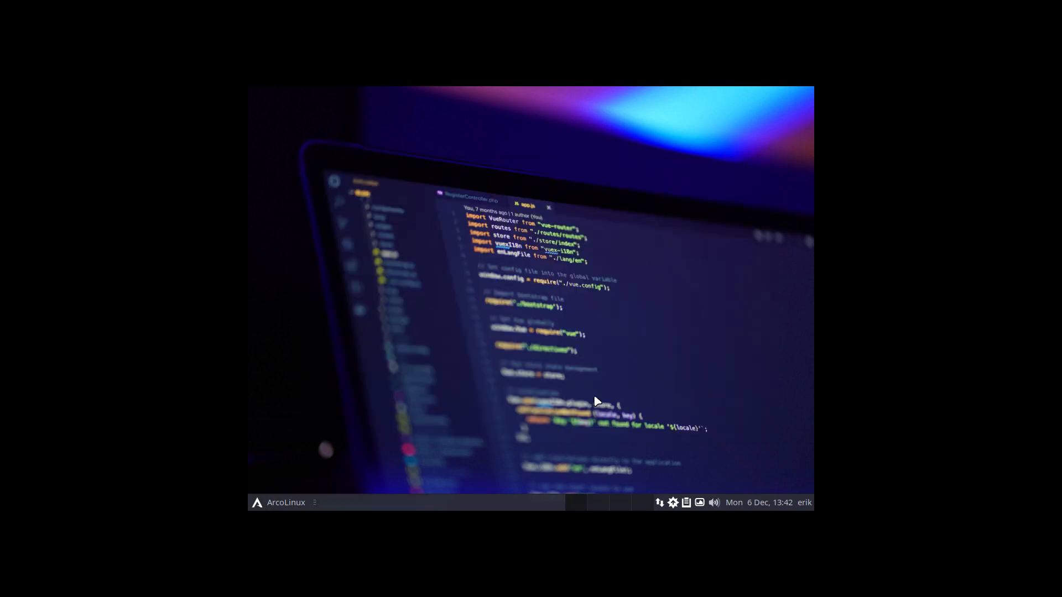
key(ctrl+alt+Return)
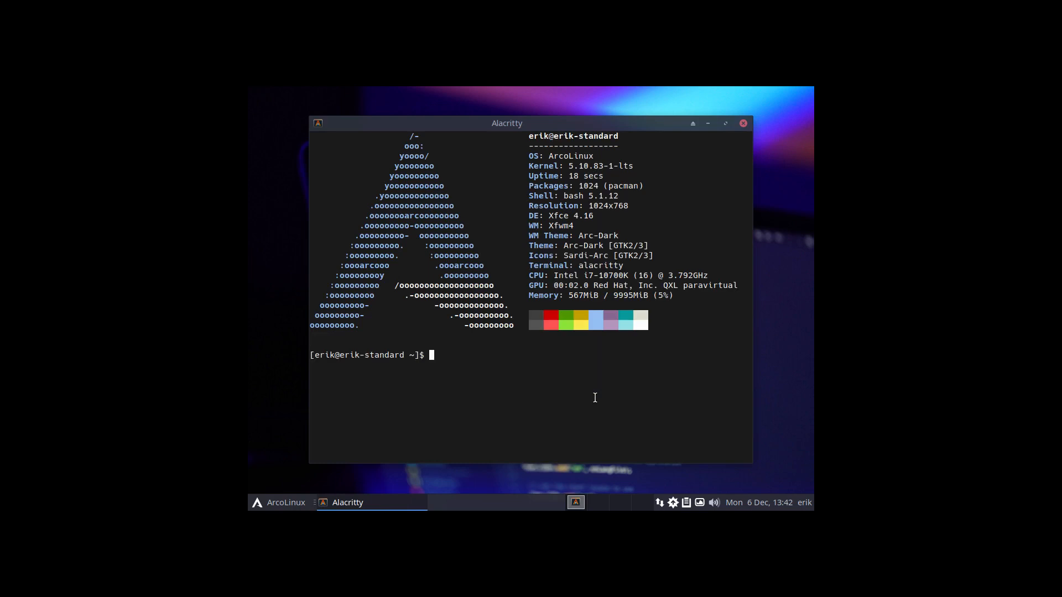
key(super+shift+Return)
key(super+shift+Return)
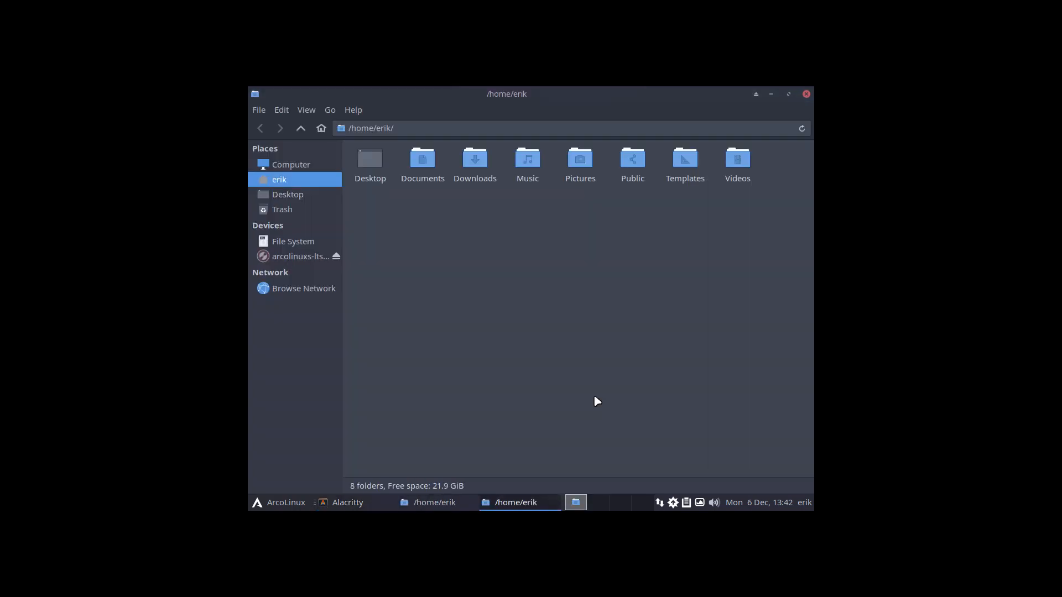
click(806, 94)
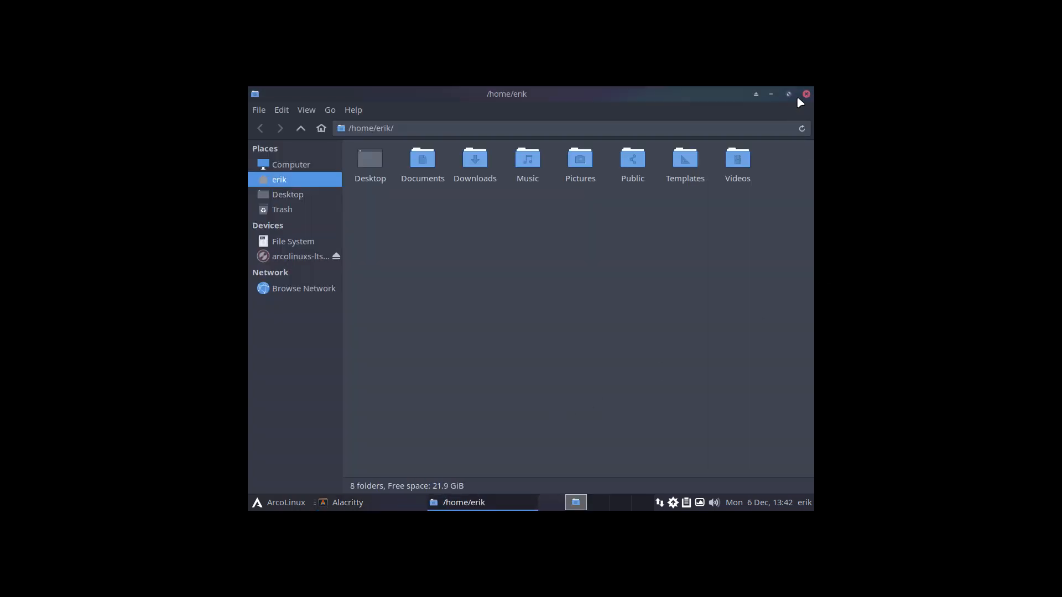
click(806, 94)
click(748, 121)
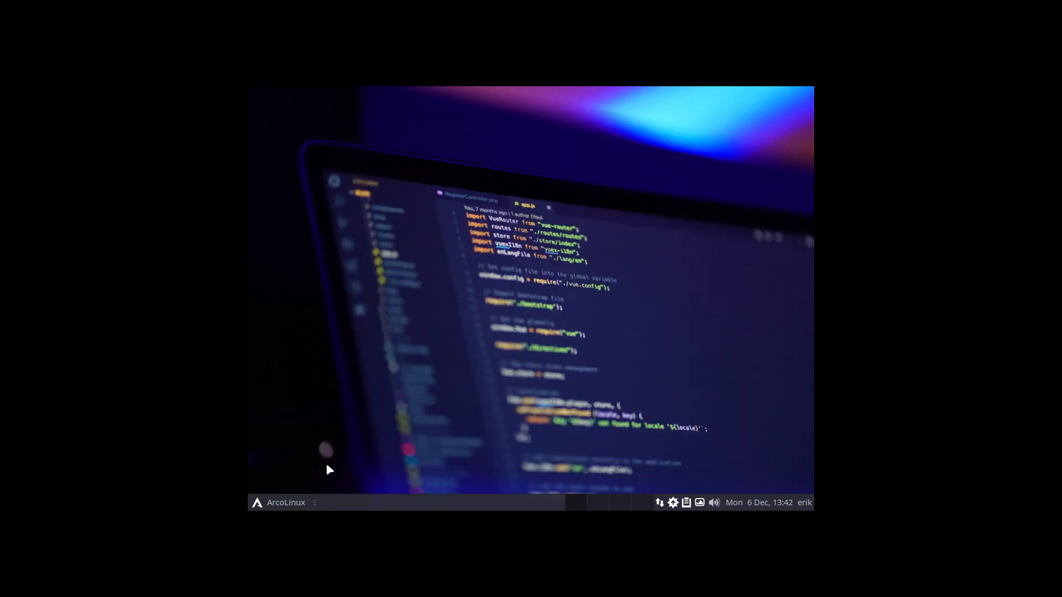
click(282, 507)
click(257, 483)
Set the guest display resolution to 1920x1080, apply and keep it, then close Display settings.
click(555, 308)
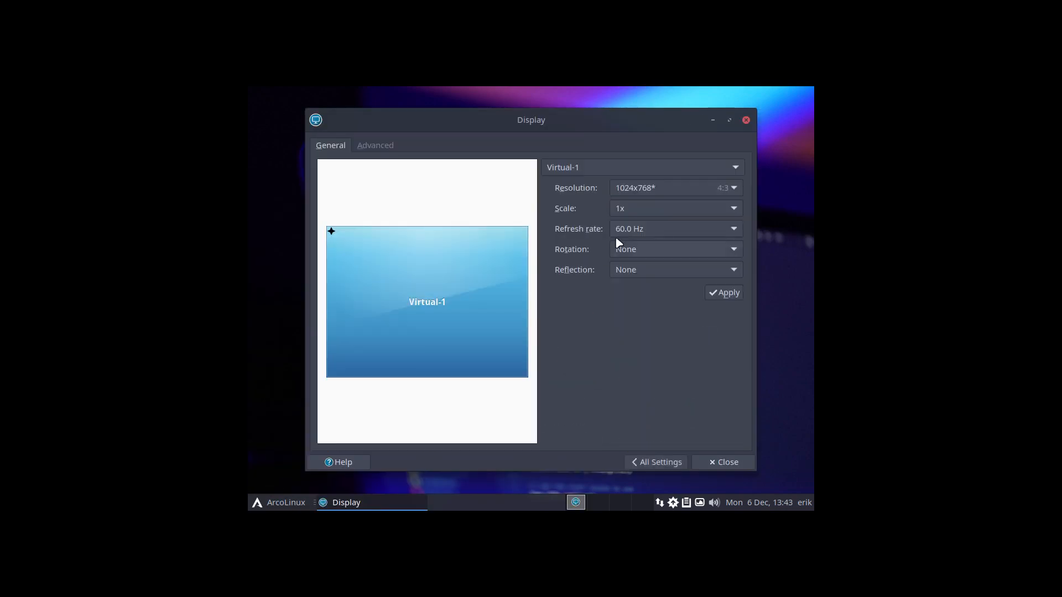
click(646, 189)
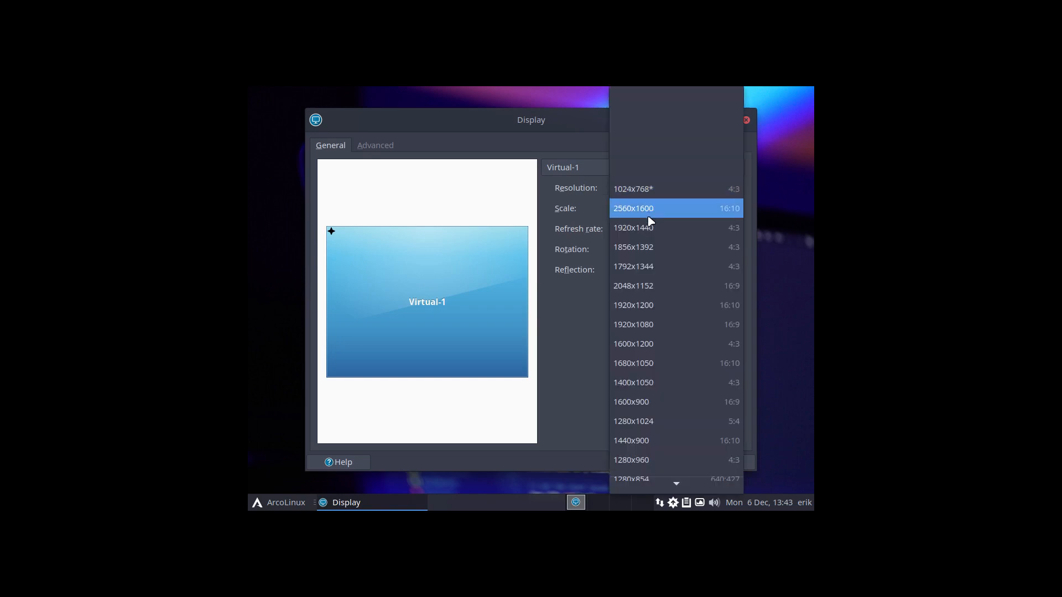
click(656, 328)
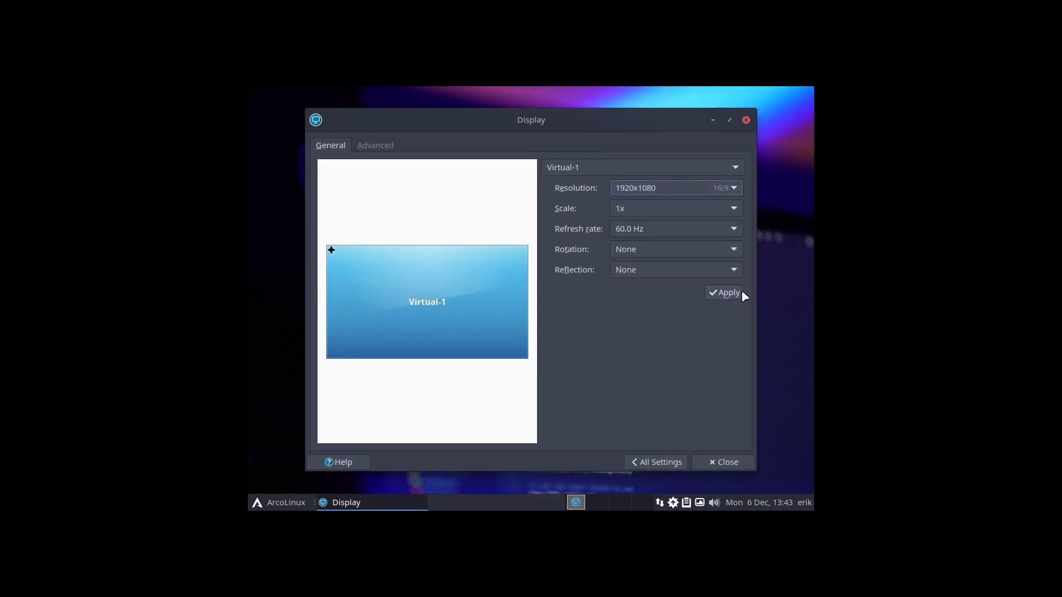
click(740, 292)
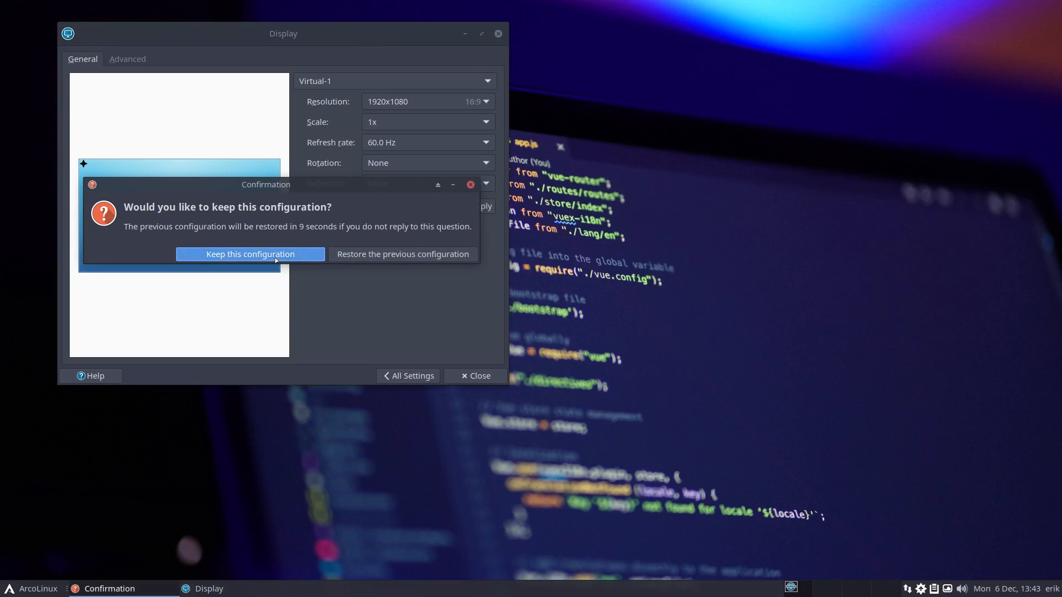
click(276, 256)
click(476, 375)
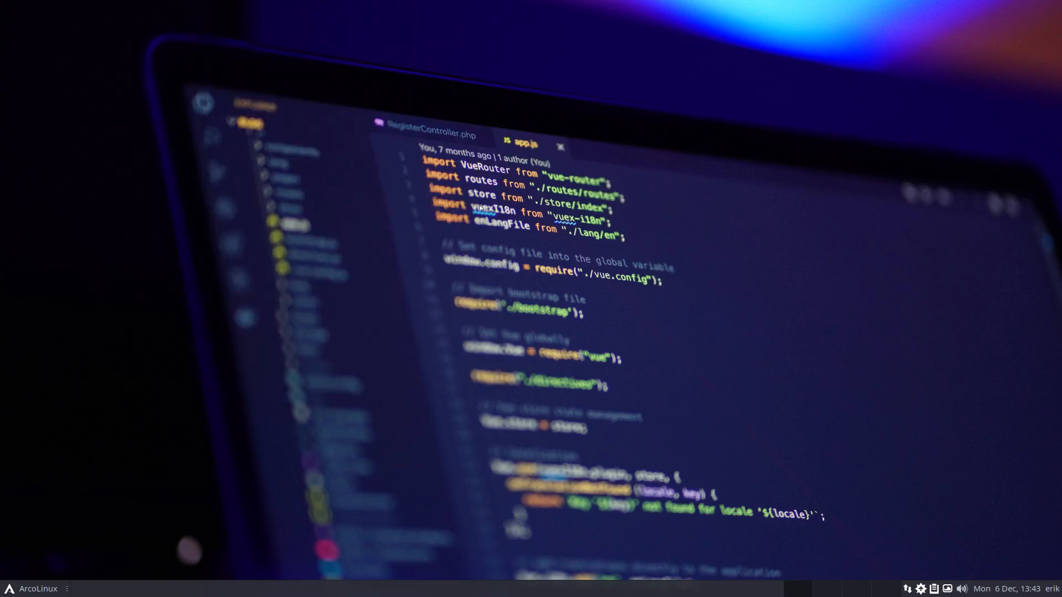
In a new terminal, show the v22.01.03 ISO release details and start the 14-package system update.
key(super+t)
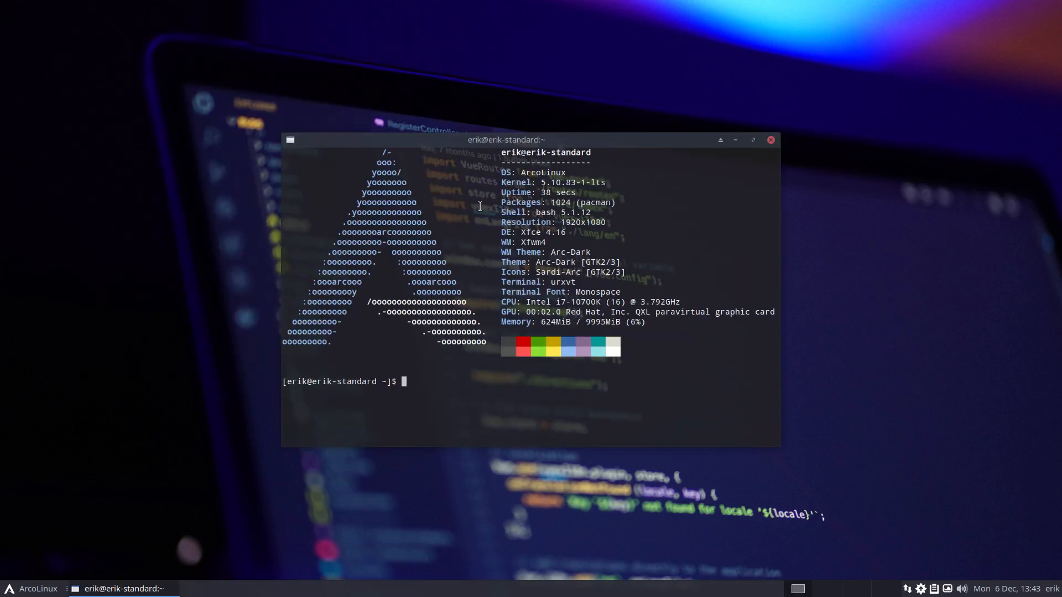
text(iso)
key(Return)
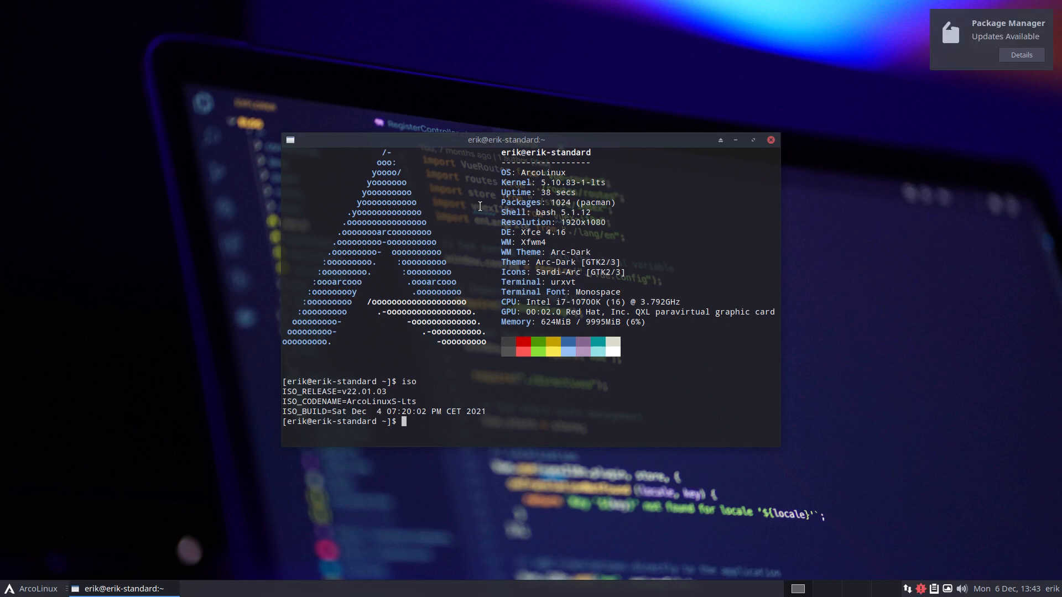
text(update)
key(Return)
key(Return)
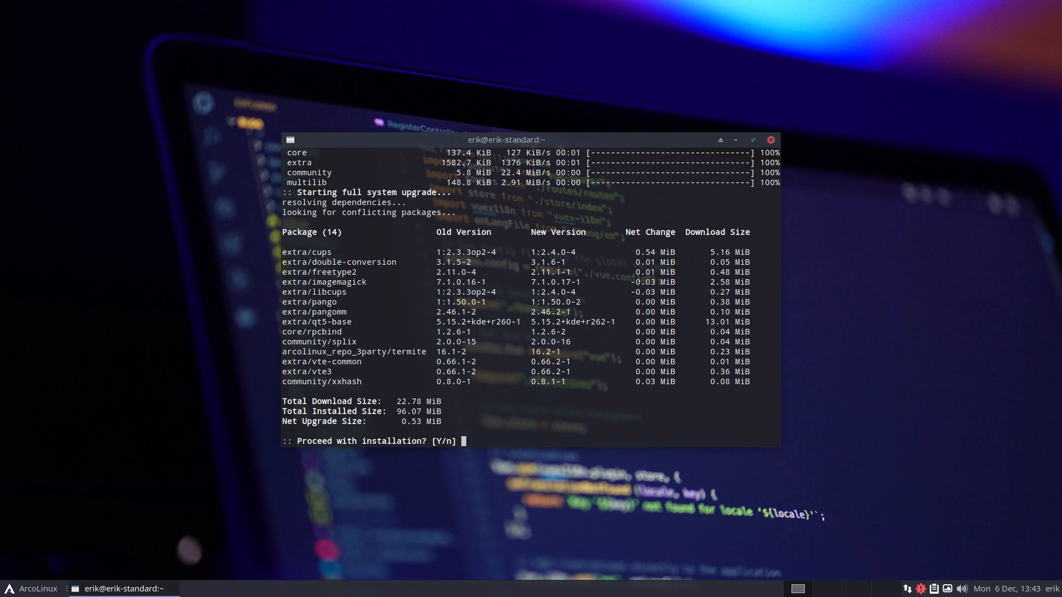
click(921, 589)
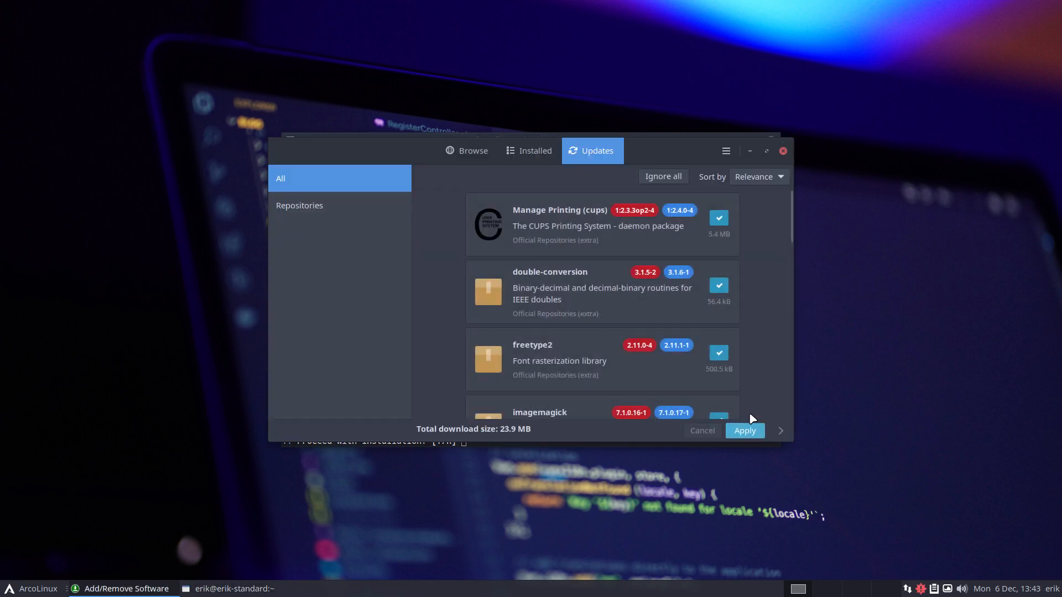
click(782, 151)
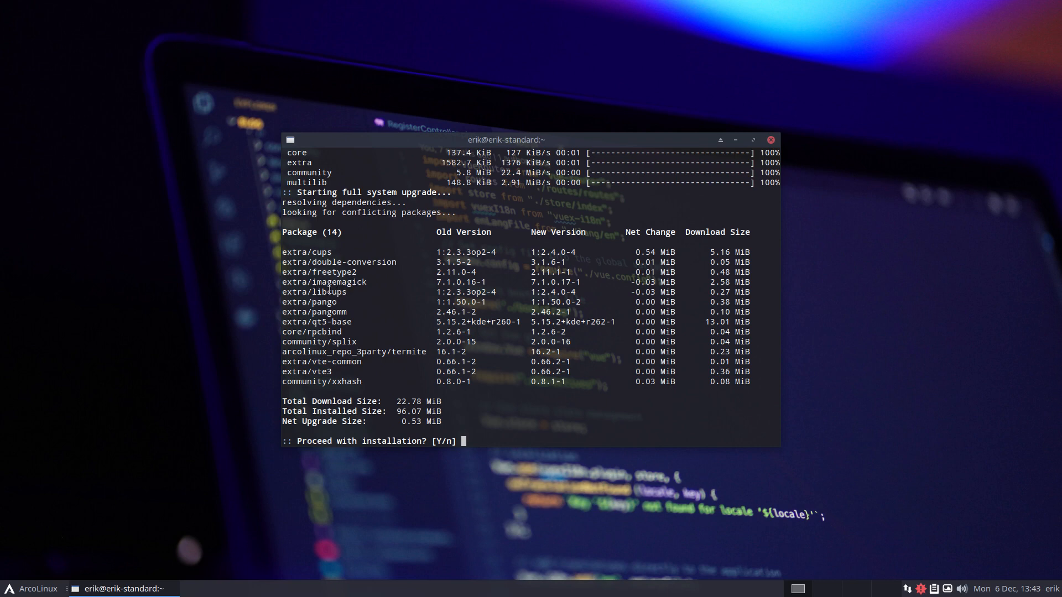
drag(317, 292, 347, 292)
click(330, 252)
drag(316, 322, 336, 322)
drag(387, 353, 453, 351)
drag(318, 353, 387, 354)
drag(462, 352, 436, 352)
Confirm the upgrade with y to install all 14 package updates.
click(525, 422)
text(y)
key(Return)
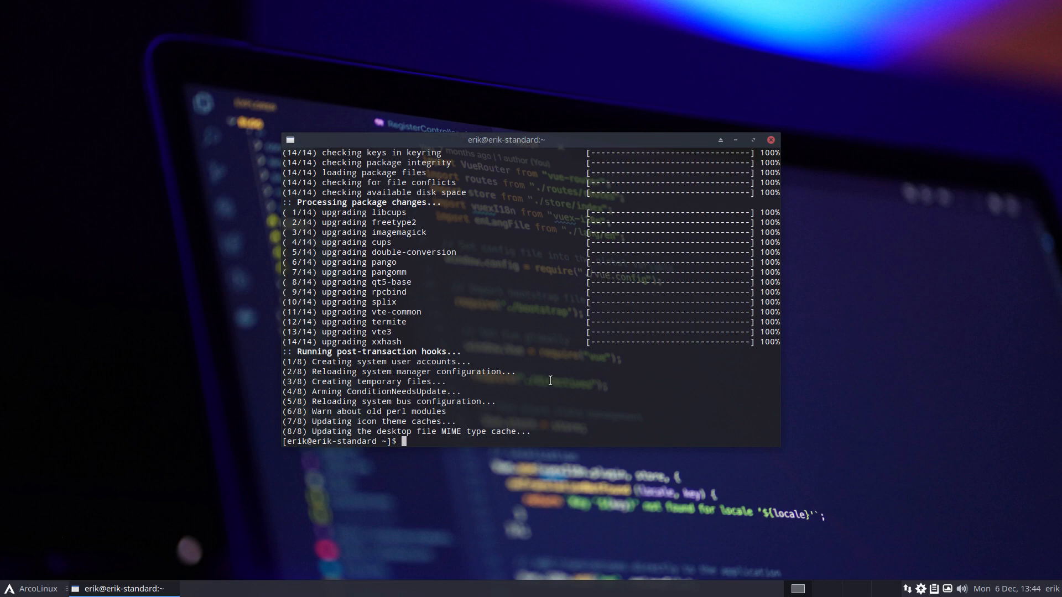
Run upall to recheck repositories and AUR for remaining updates.
scroll(551, 380, up, 10)
scroll(550, 381, down, 10)
text(upall)
key(Return)
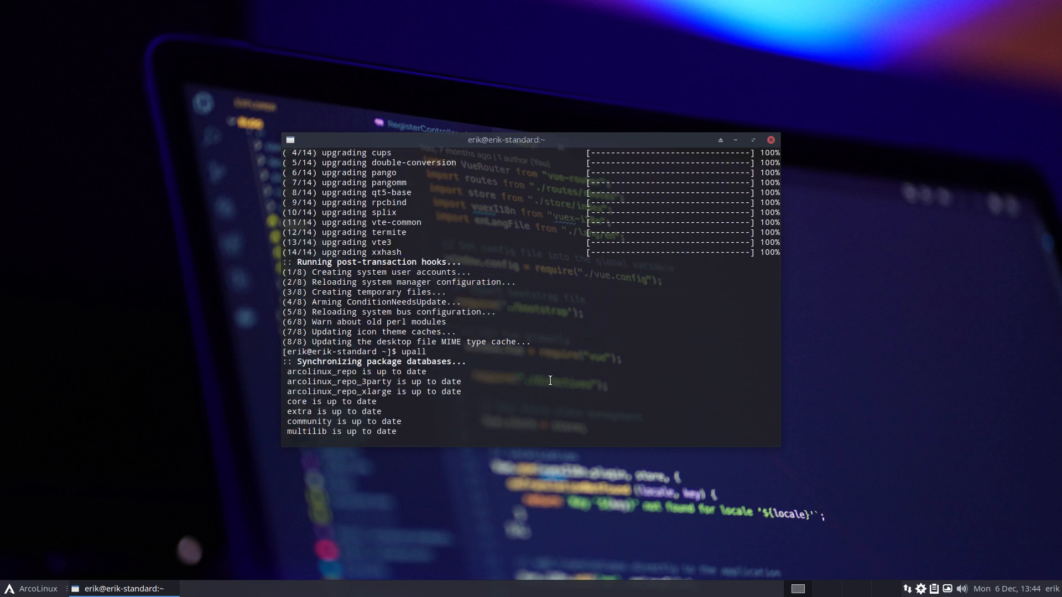